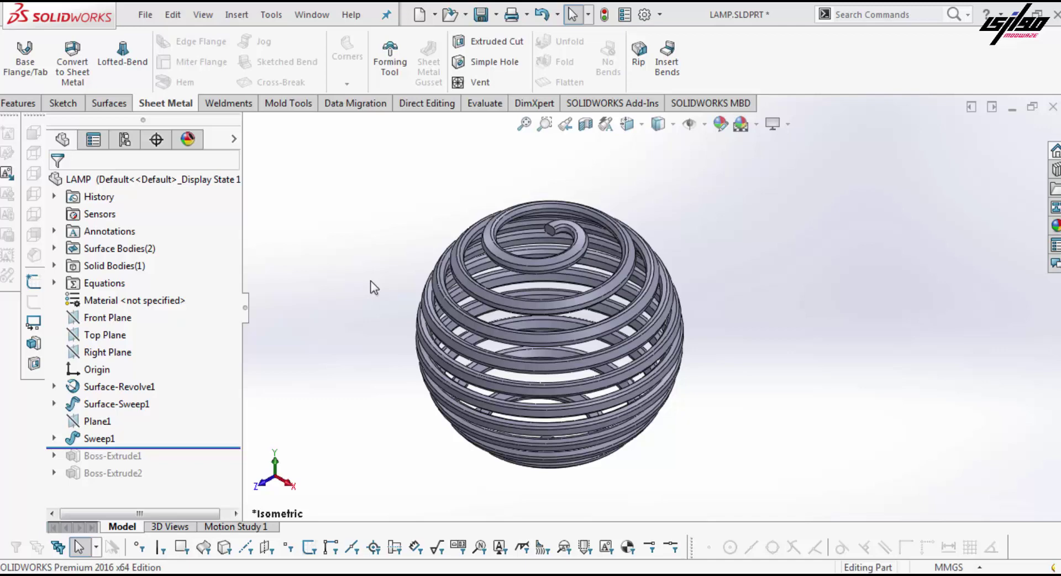
- Close the lamp part without saving, start a new part, and begin a sketch on its Front Plane
left_click(1052, 107)
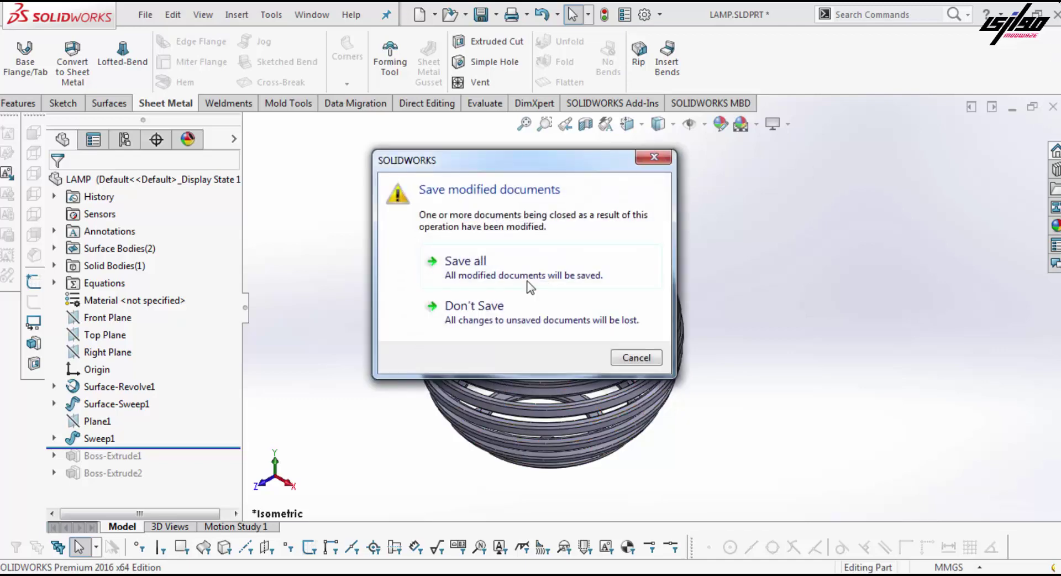
left_click(514, 310)
key("ctrl+n")
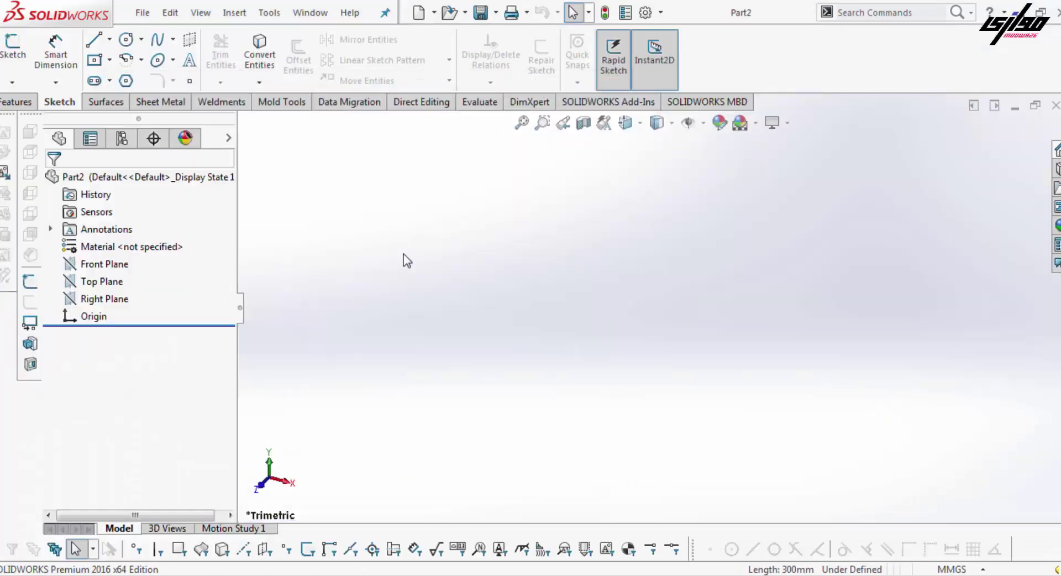
right_click(105, 264)
left_click(105, 238)
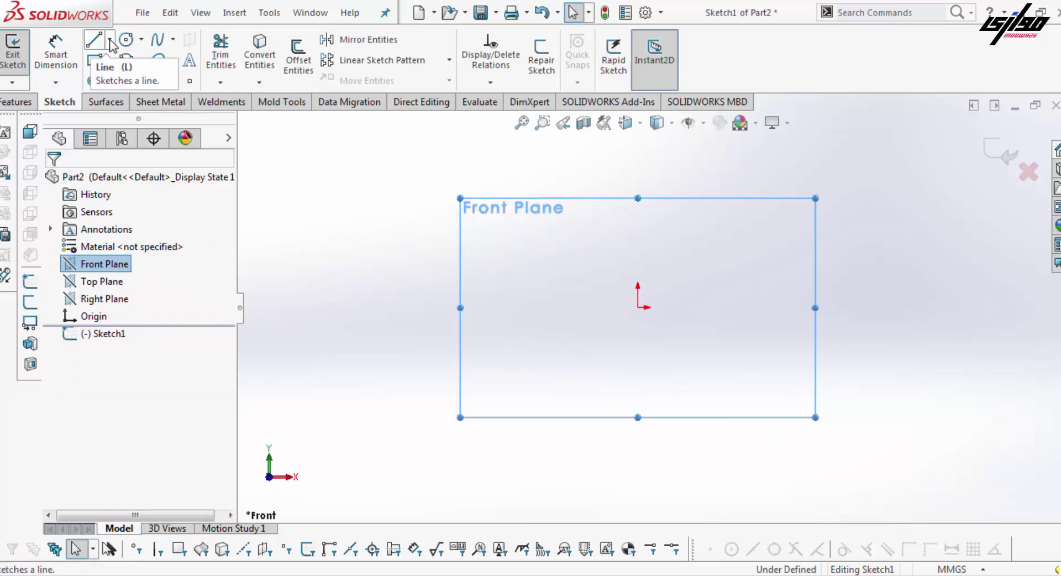
- Draw a right-hand half-circle centerpoint arc centred on the origin
left_click(126, 58)
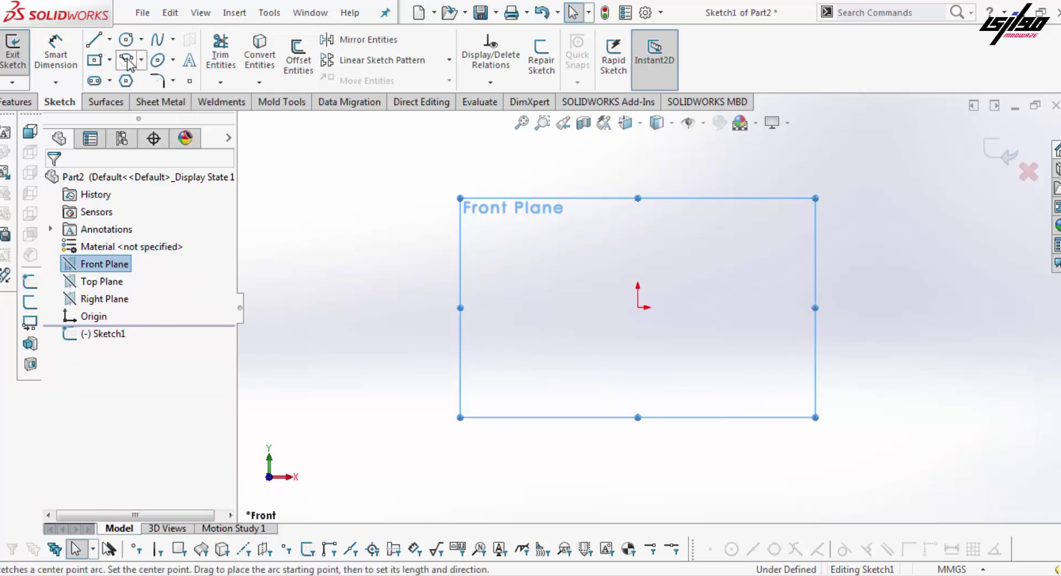
left_click(637, 307)
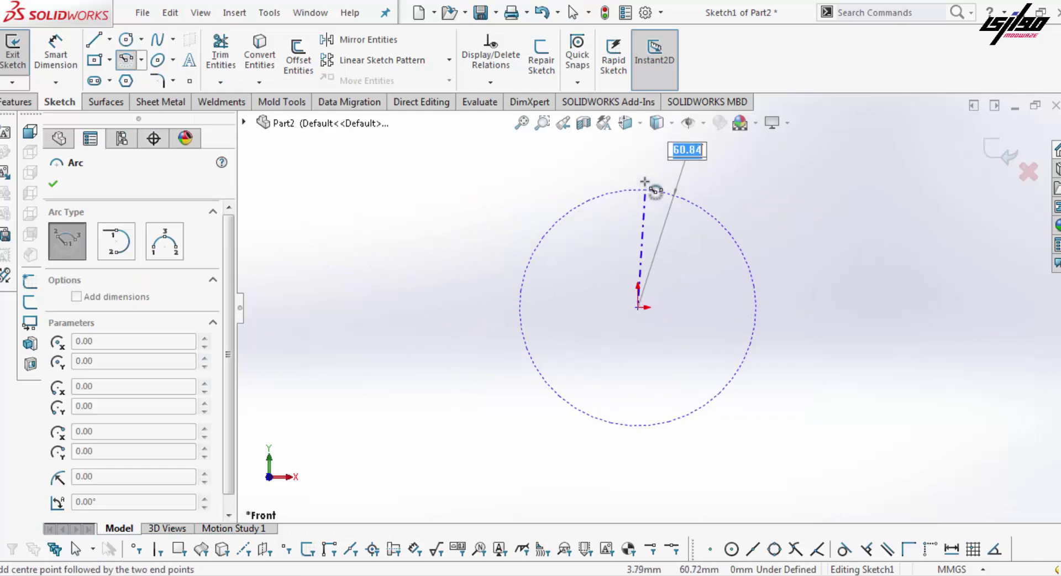
left_click(637, 166)
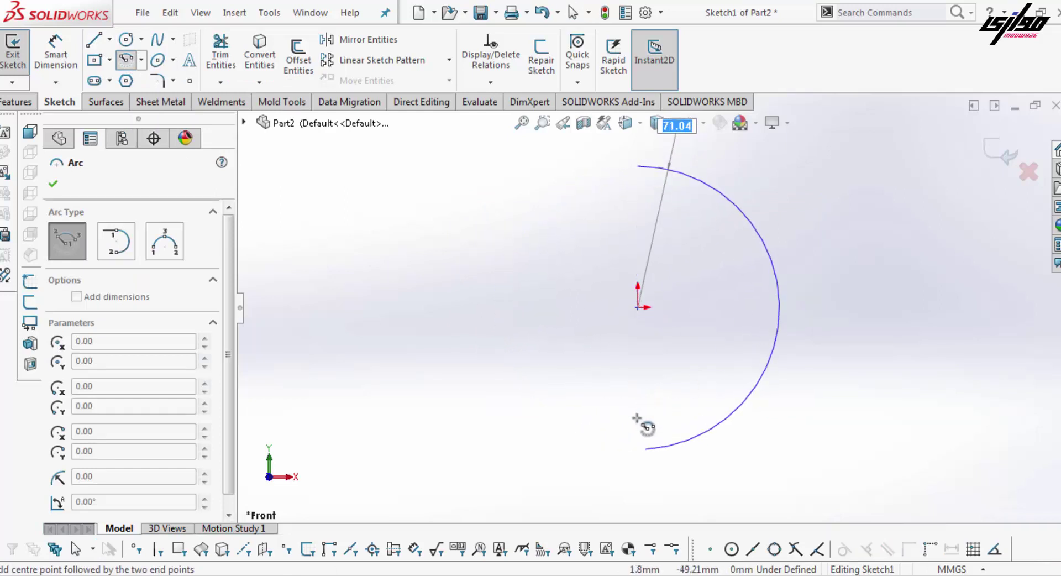
left_click(631, 448)
key("Escape")
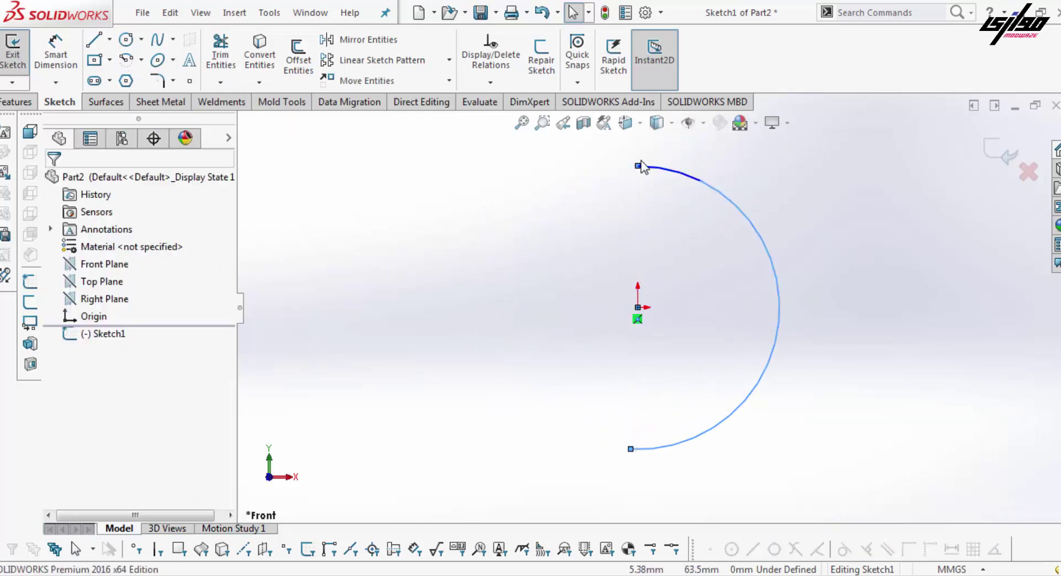
- Make the arc's two endpoints and the origin vertical
left_click(638, 166)
left_click(638, 307, "ctrl")
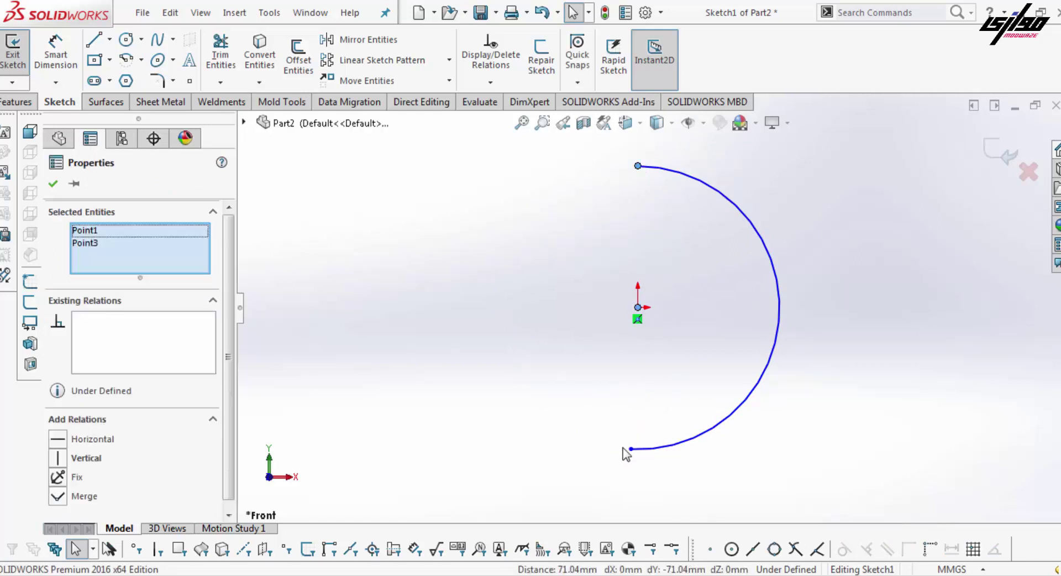
left_click(631, 448, "ctrl")
left_click(58, 458)
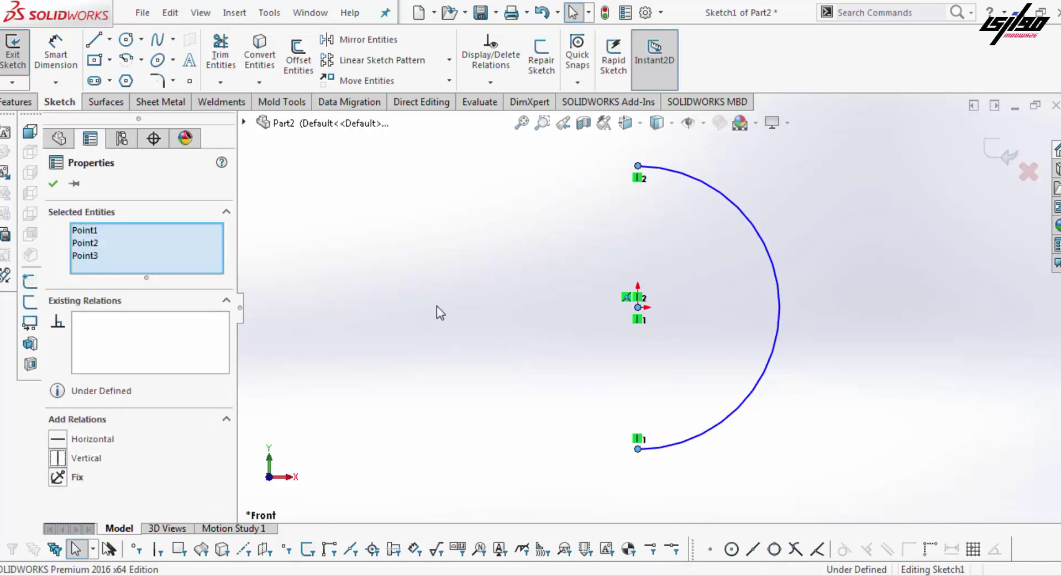
left_click(437, 306)
- Draw a vertical centerline joining the arc's top and bottom endpoints
left_click(110, 39)
left_click(188, 82)
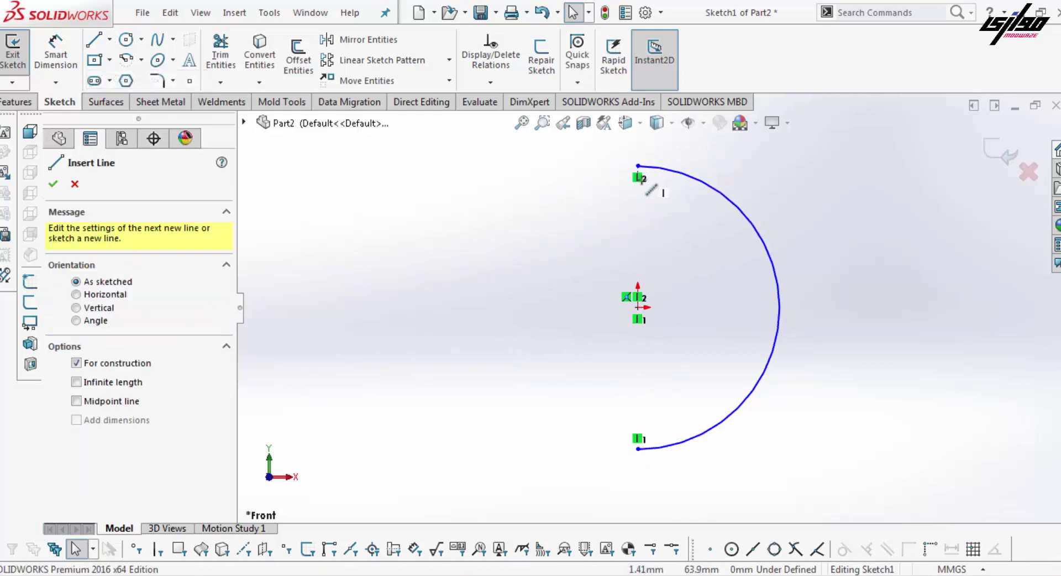
left_click(638, 165)
left_click(637, 448)
key("Escape")
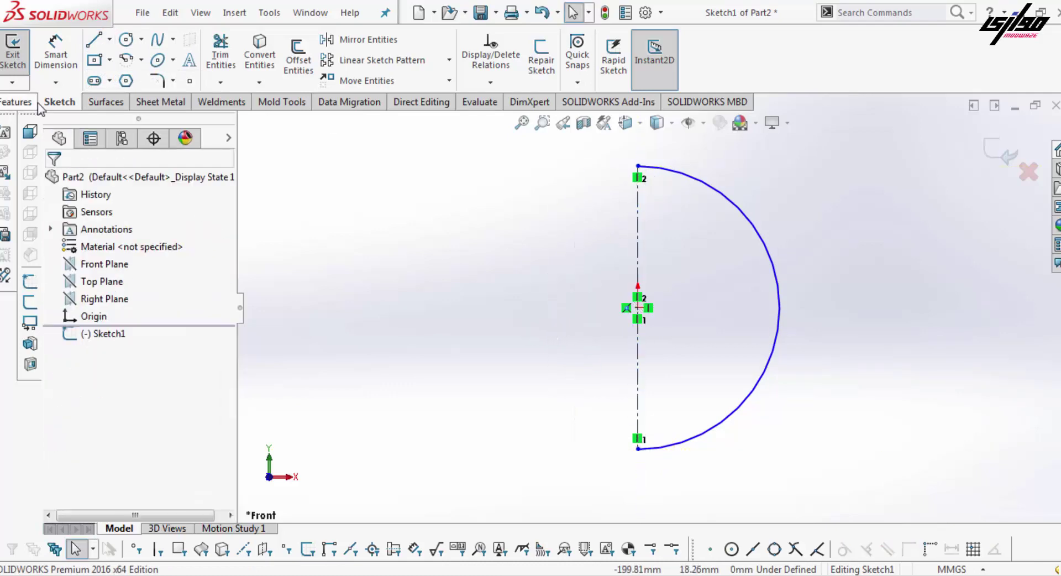
left_click(108, 102)
left_click(23, 60)
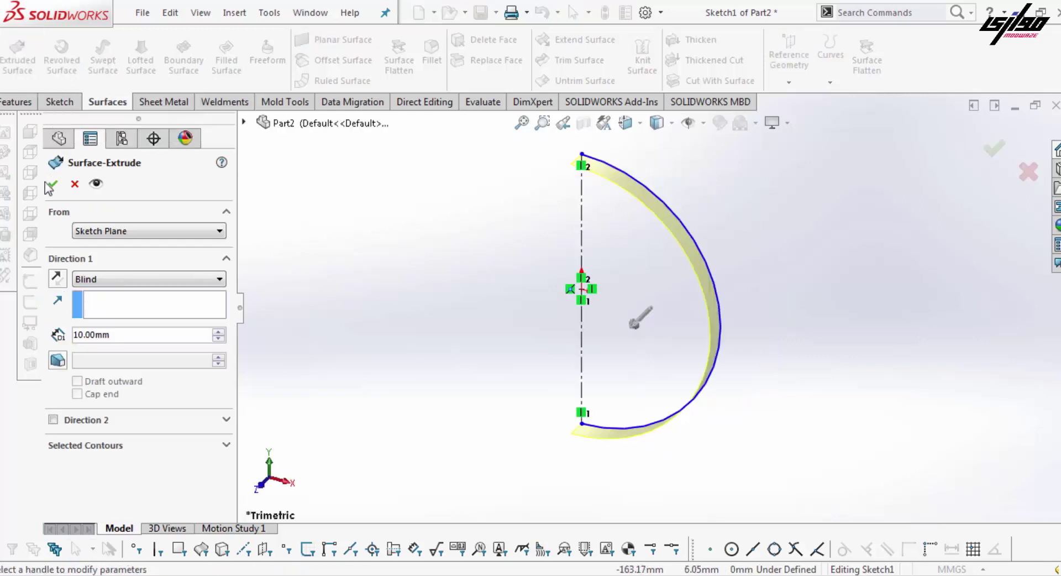
- Revolve the half-circle about its centerline into the spherical surface Surface-Revolve1
left_click(74, 185)
left_click(62, 55)
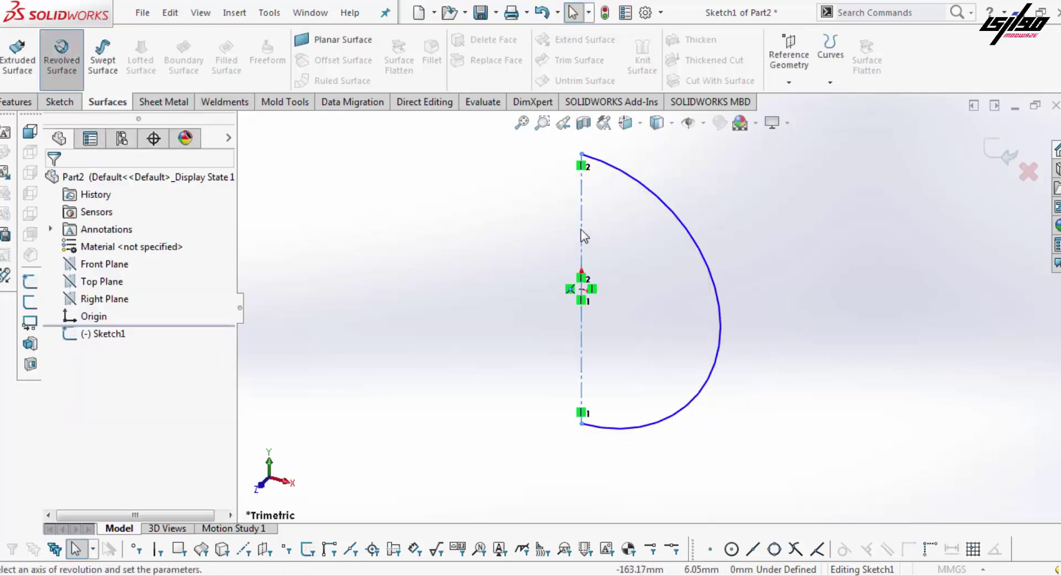
left_click(996, 150)
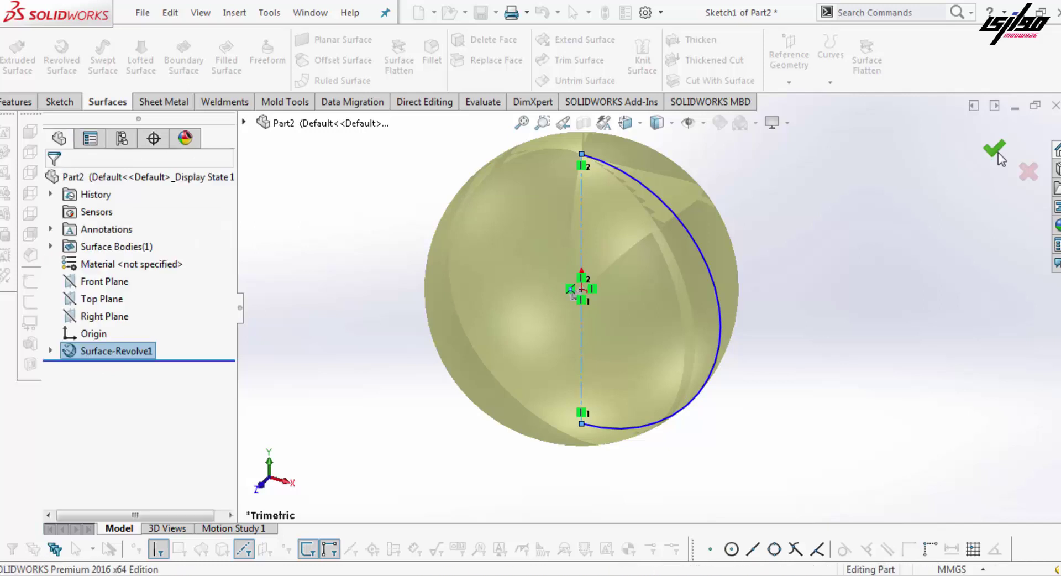
scroll(636, 276, "up", 2)
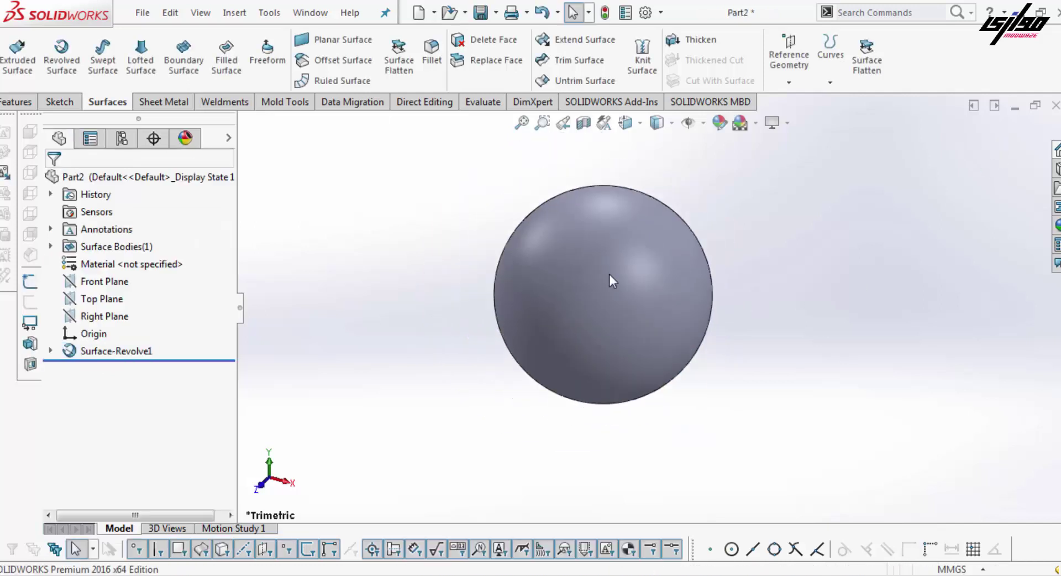
left_click(825, 81)
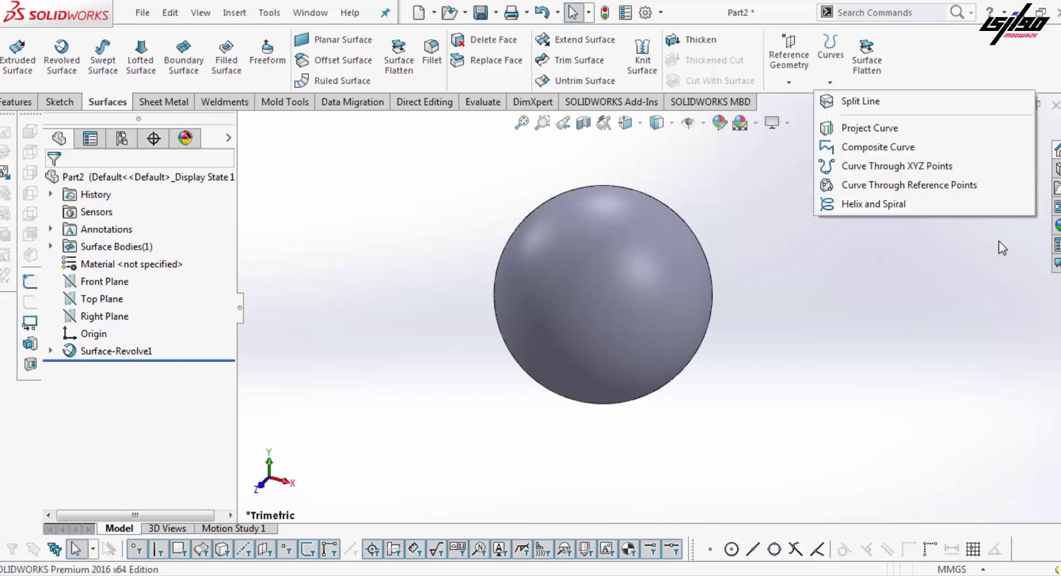
- Start Sketch2 on the Front Plane with a horizontal line rightward from the sphere's bottom
left_click(920, 290)
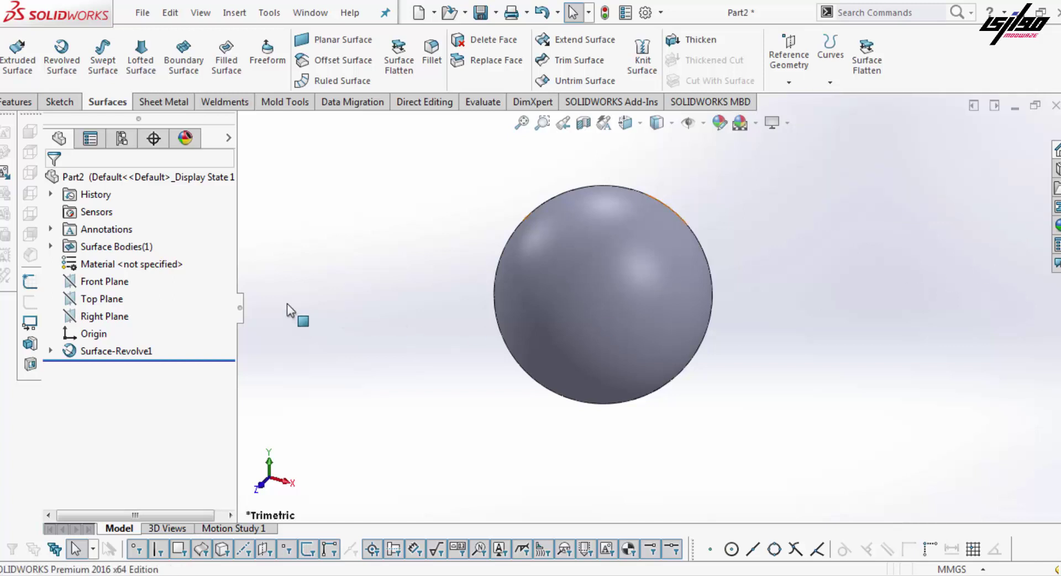
left_click(109, 282)
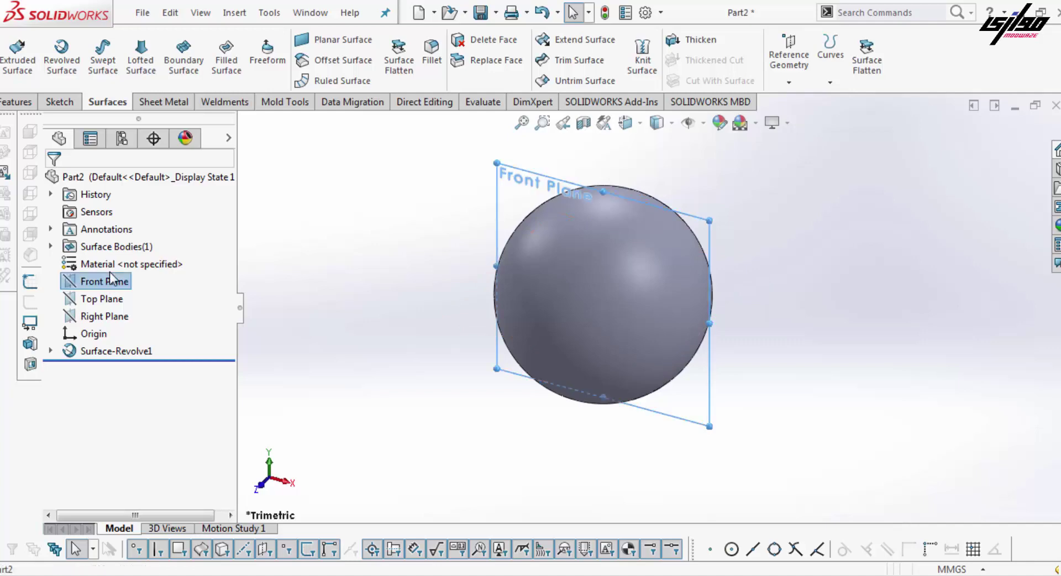
right_click(109, 282)
left_click(118, 257)
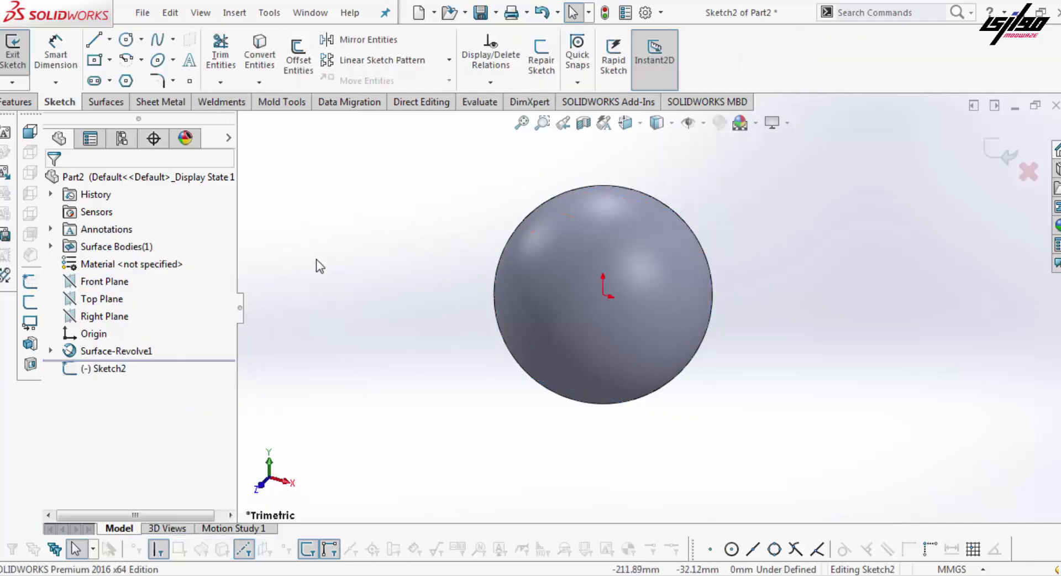
left_click(94, 40)
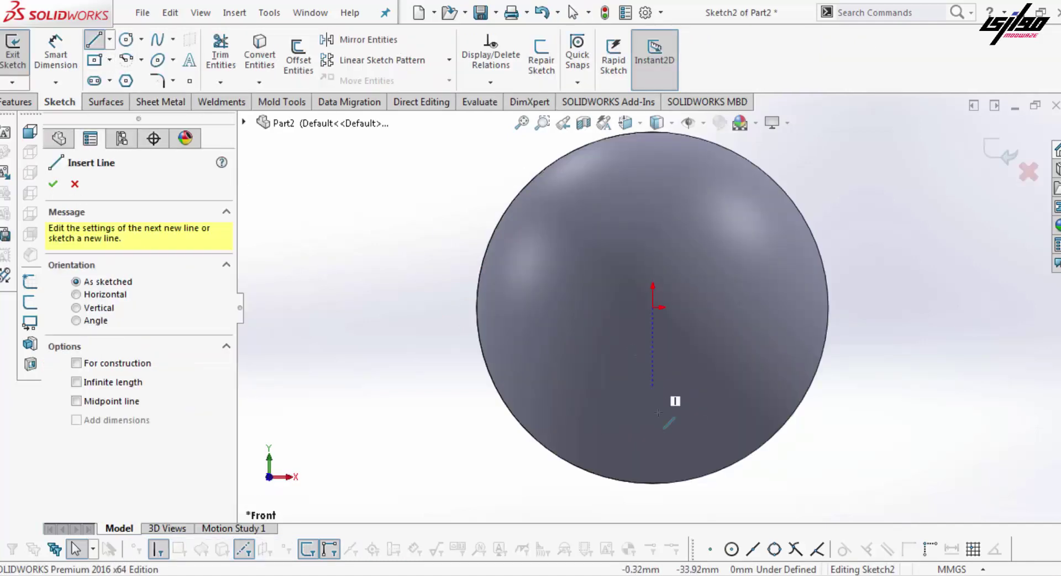
left_click(653, 484)
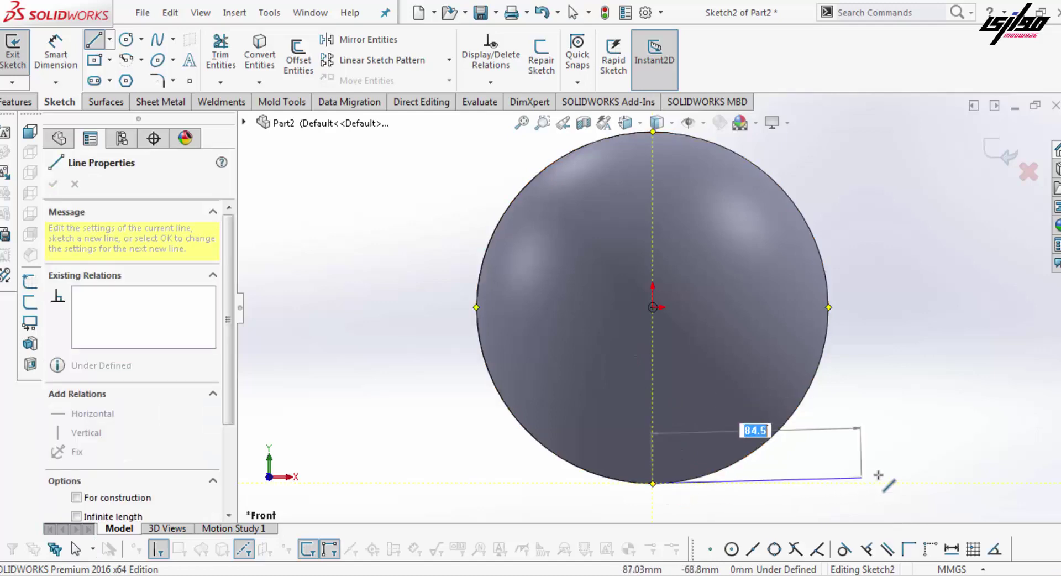
left_click(898, 483)
key("Escape")
- Dimension the horizontal line to 160 mm
left_click(56, 52)
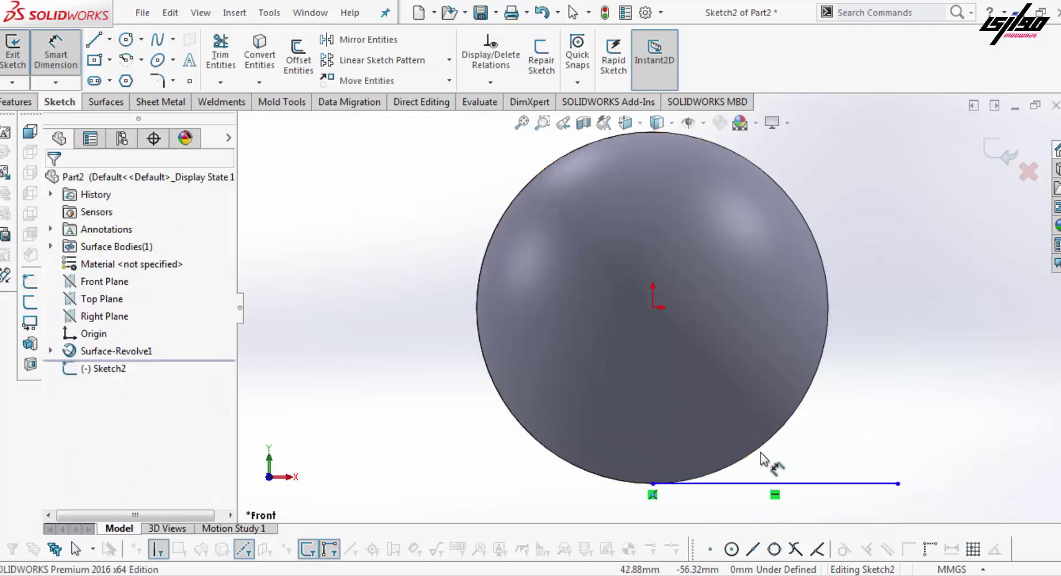
left_click(836, 484)
left_click(832, 504)
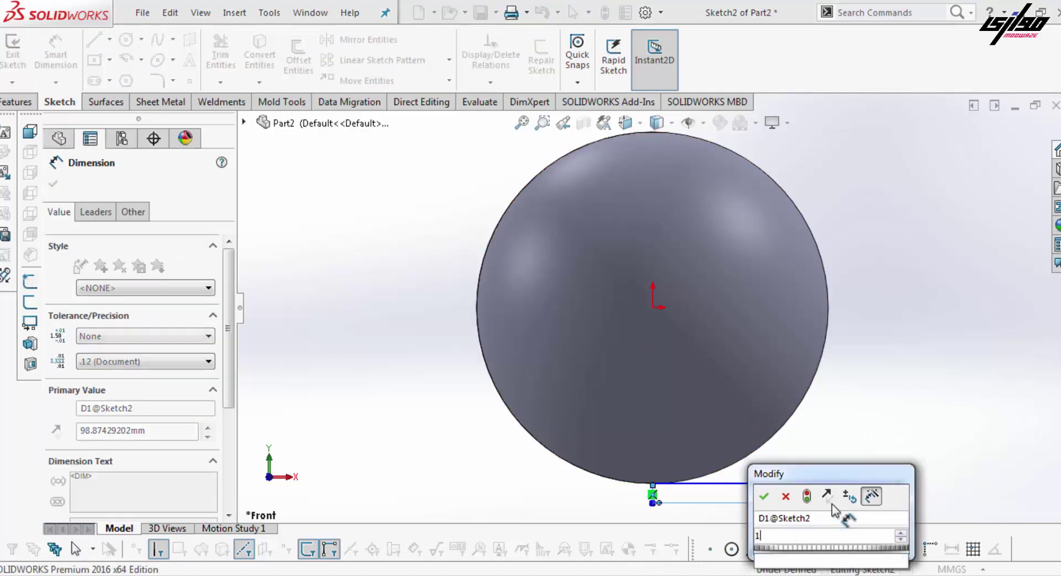
type("100")
key("BackSpace")
key("BackSpace")
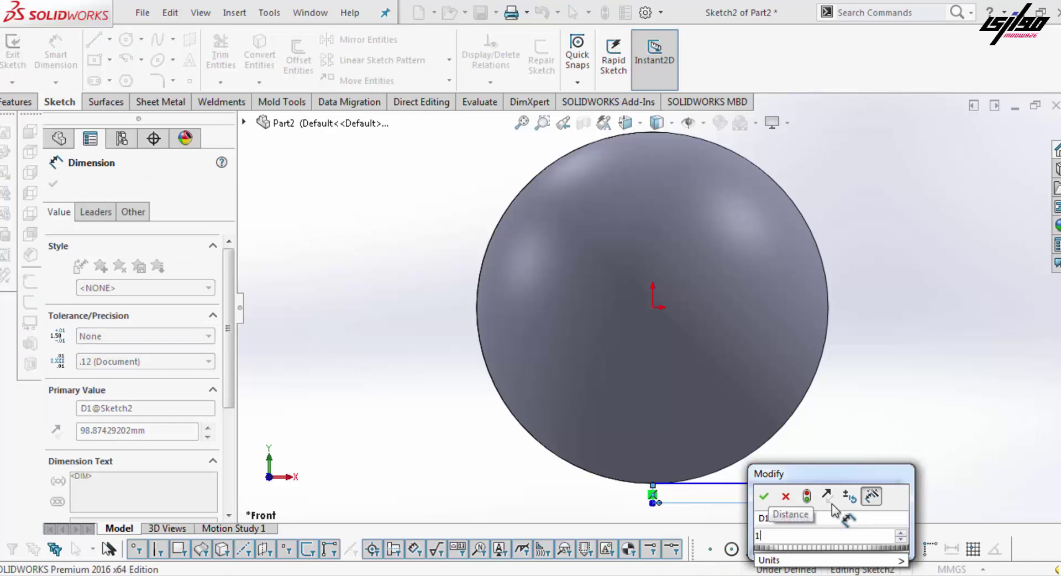
key("BackSpace")
type("60")
key("Escape")
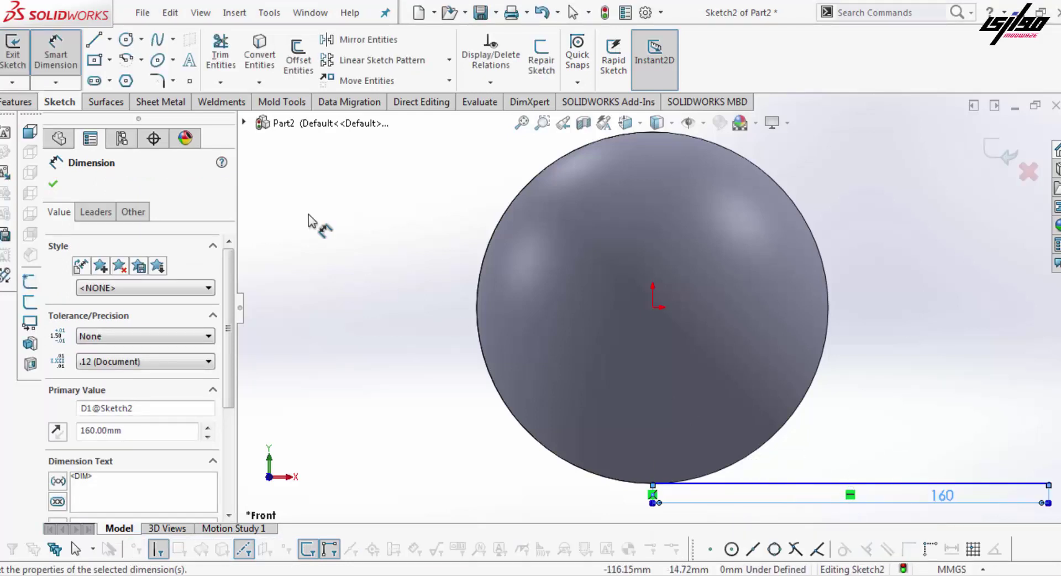
key("Escape")
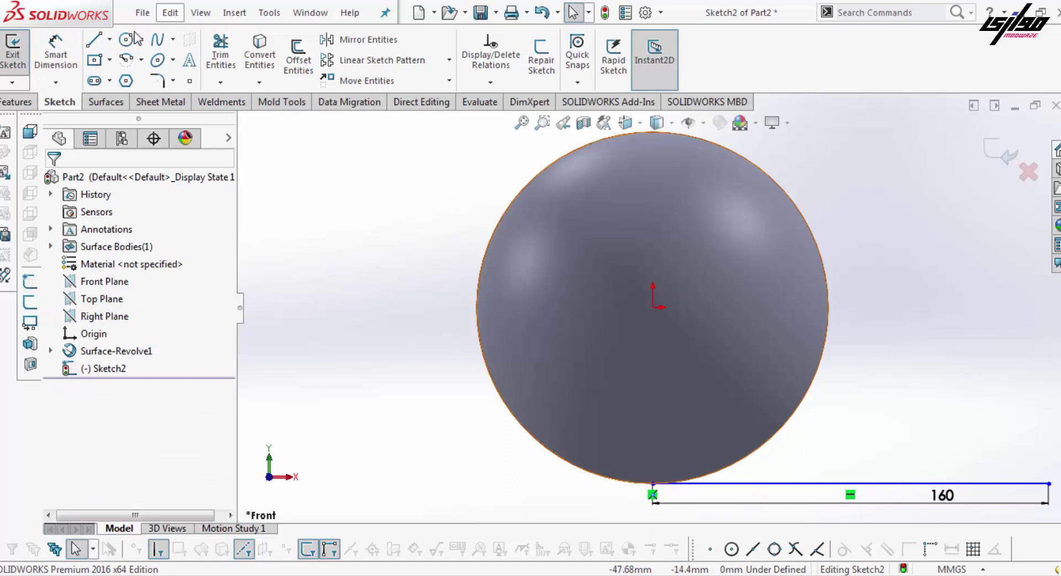
- Add a Vertical relation between the line's left endpoint and the origin
left_click(109, 39)
left_click(172, 83)
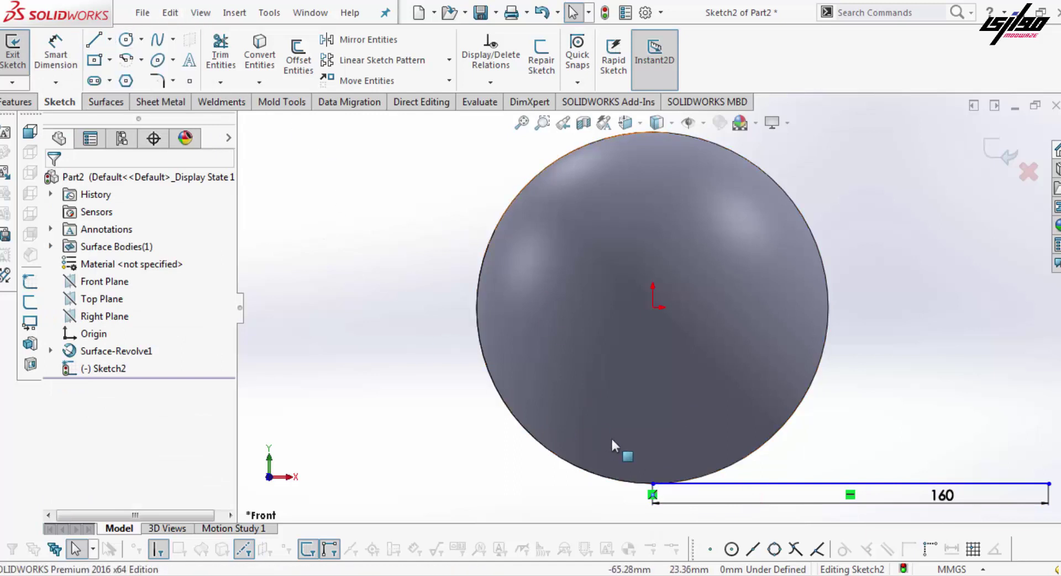
left_click(652, 484)
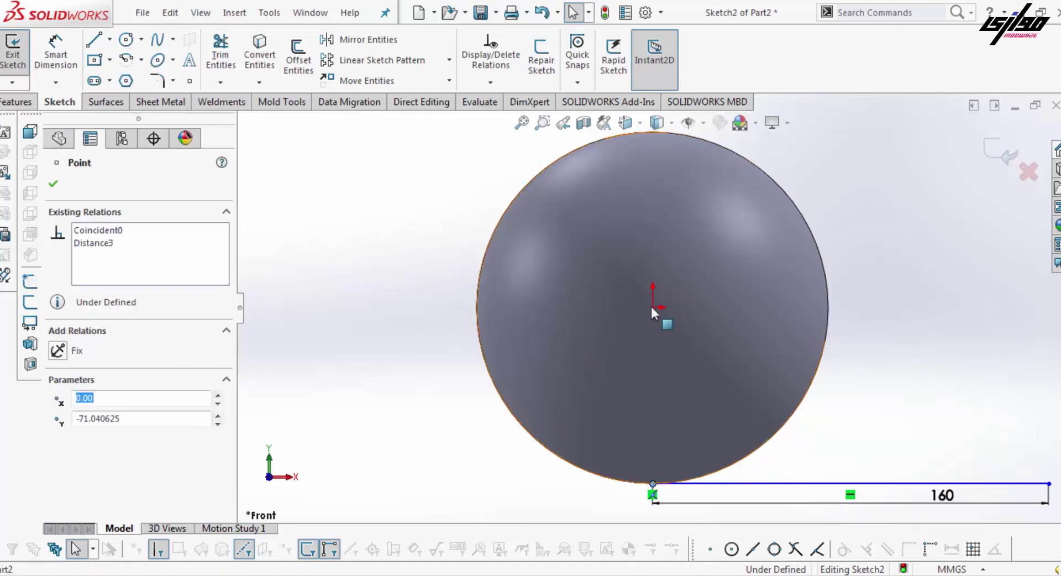
left_click(653, 306, "ctrl")
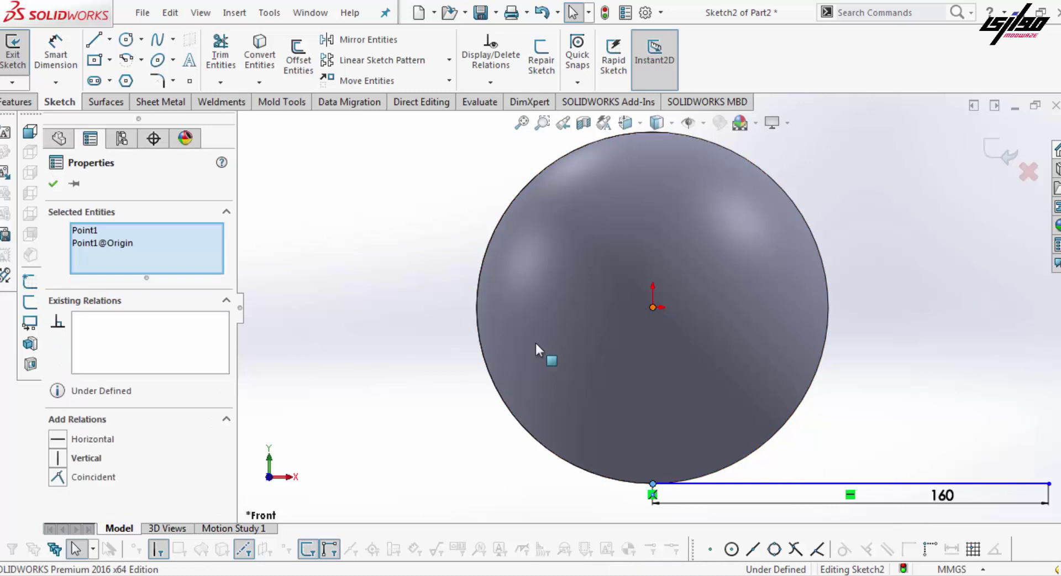
left_click(57, 458)
left_click(374, 468)
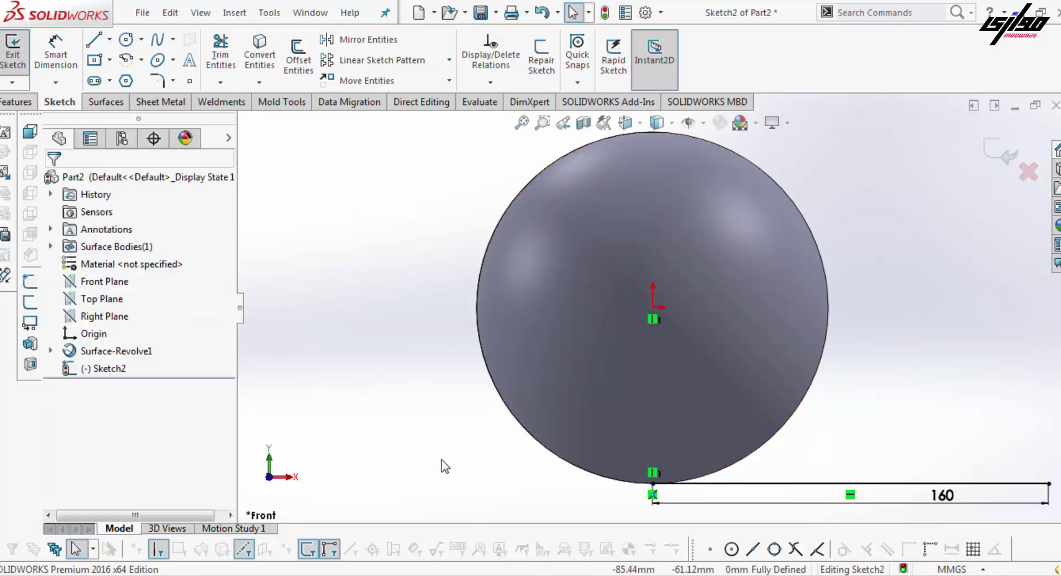
- Exit Sketch2 and start Sketch3 on the Front Plane with a vertical line up from the sphere's bottom
key("z")
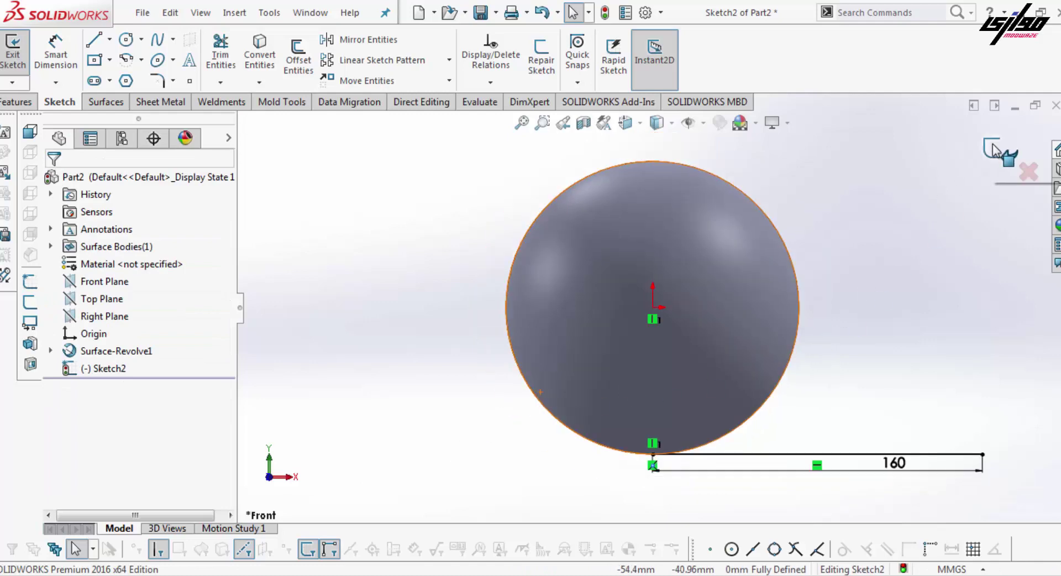
left_click(993, 150)
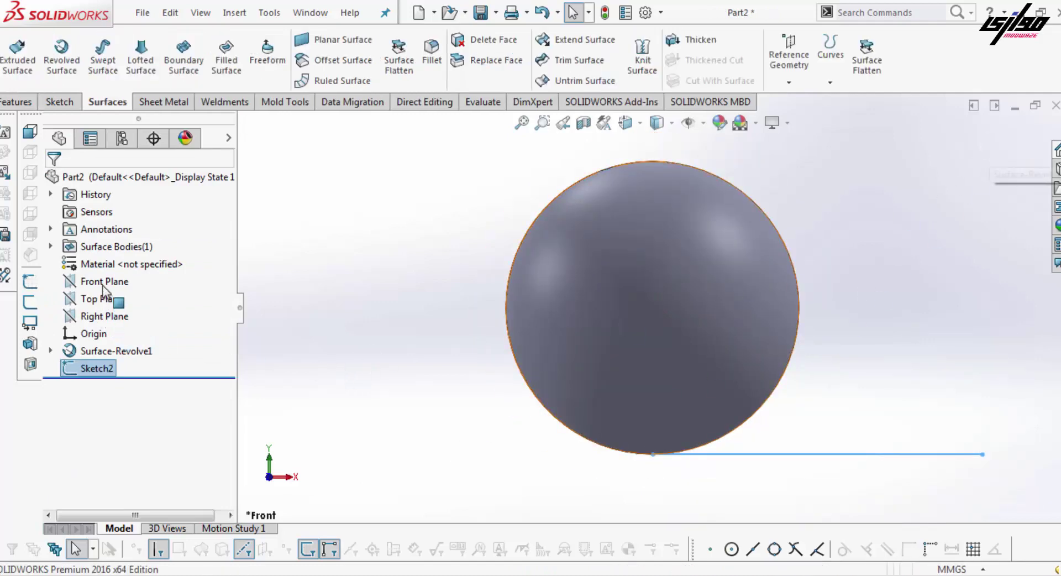
key("Escape")
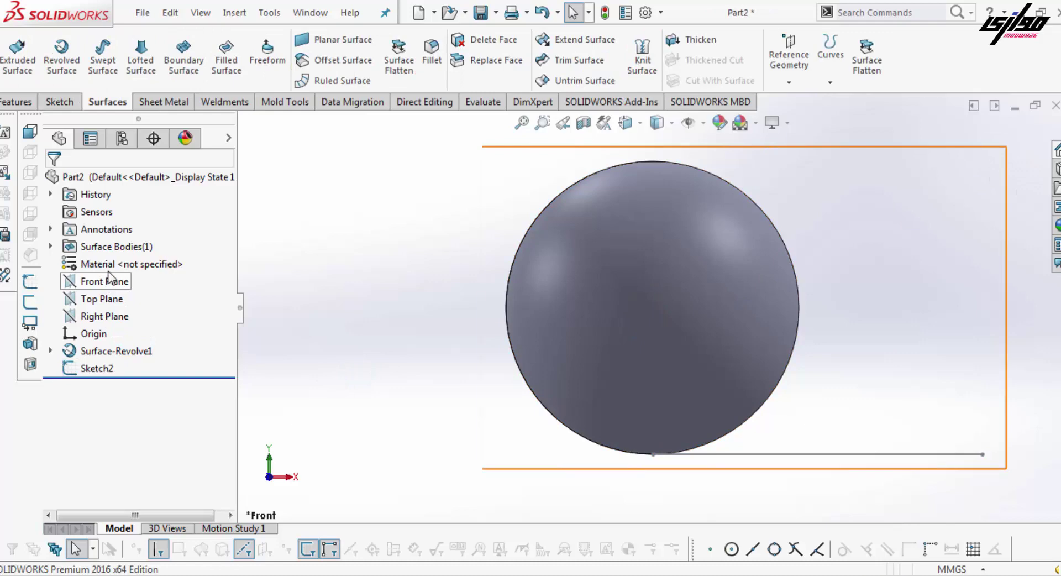
right_click(109, 276)
left_click(119, 257)
left_click(94, 39)
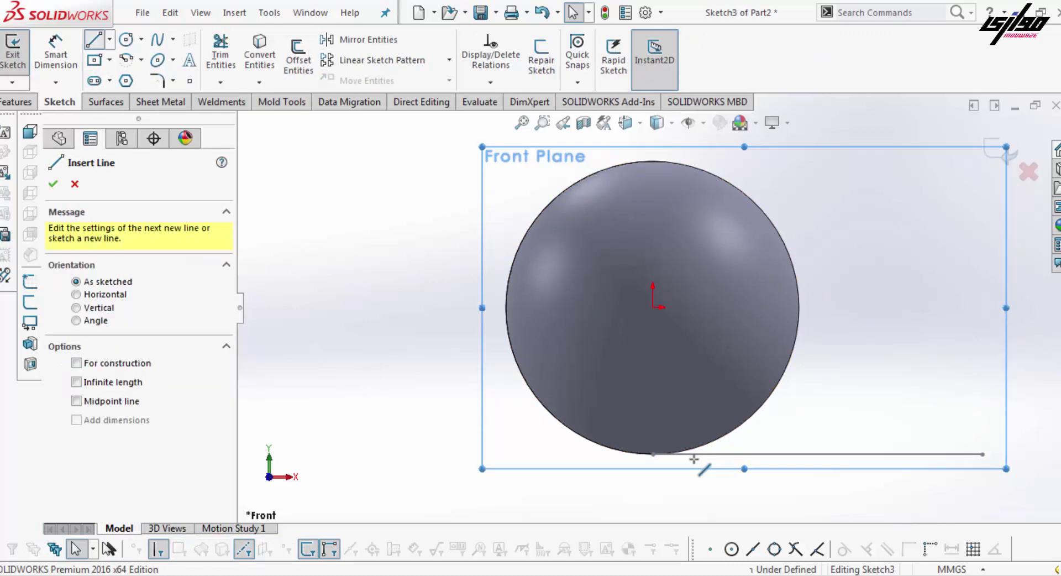
left_click(652, 454)
scroll(663, 442, "up", 3)
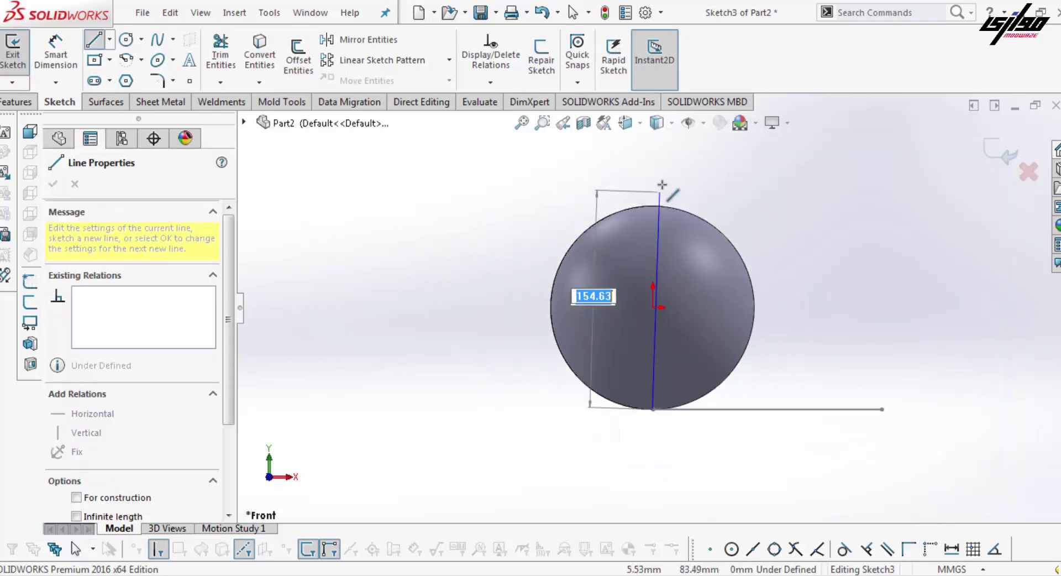
left_click(652, 162)
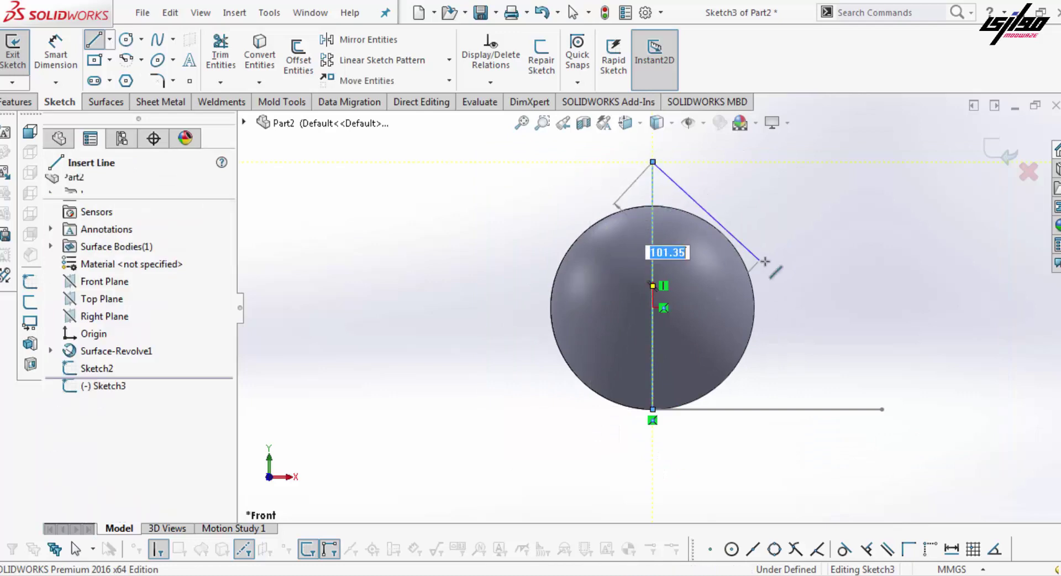
key("Escape")
- Dimension the vertical line to 150 mm and exit Sketch3
left_click(55, 52)
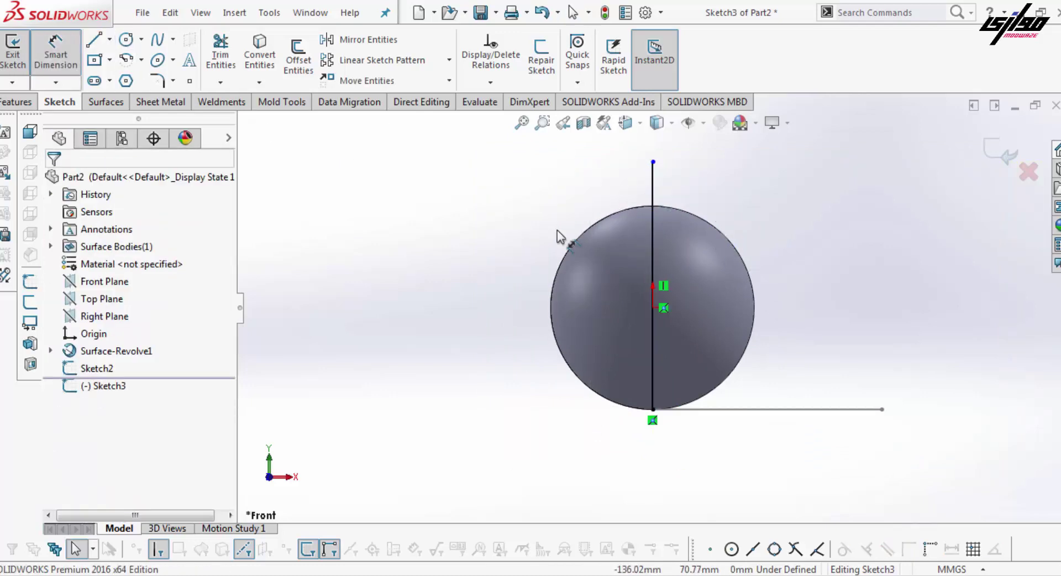
left_click(652, 231)
left_click(545, 264)
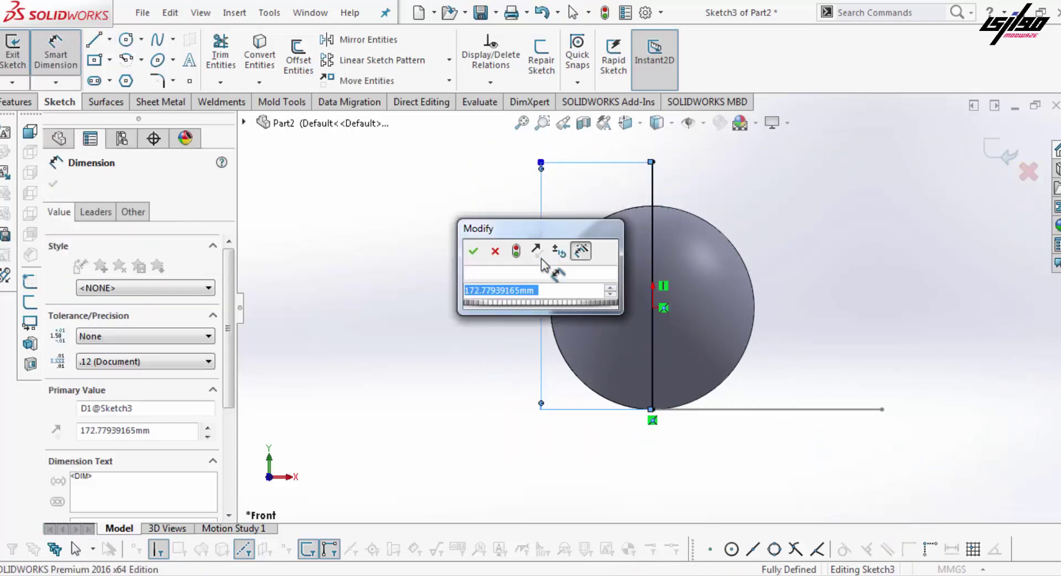
type("150")
key("Return")
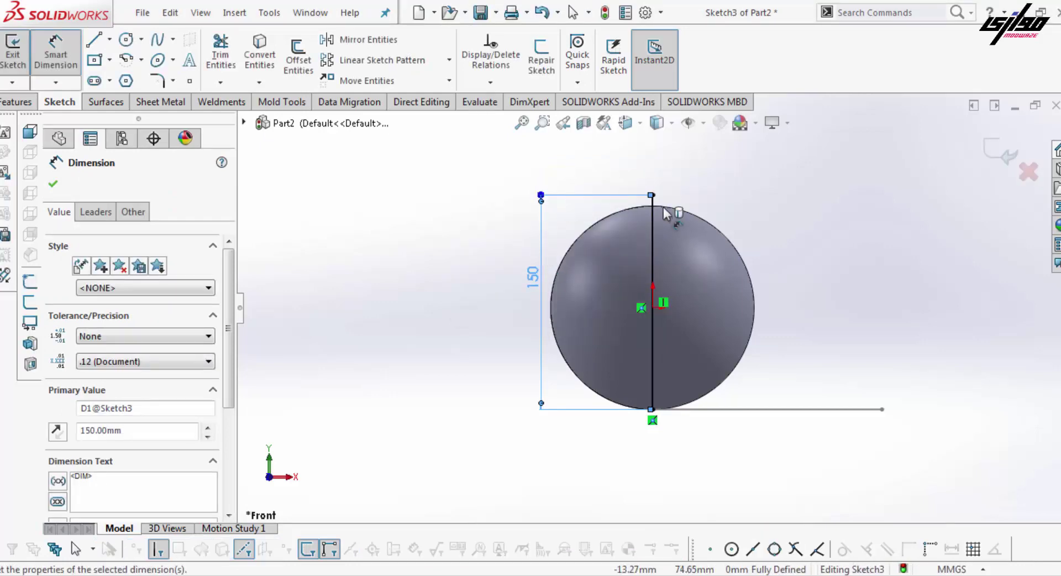
key("Escape")
left_click(998, 150)
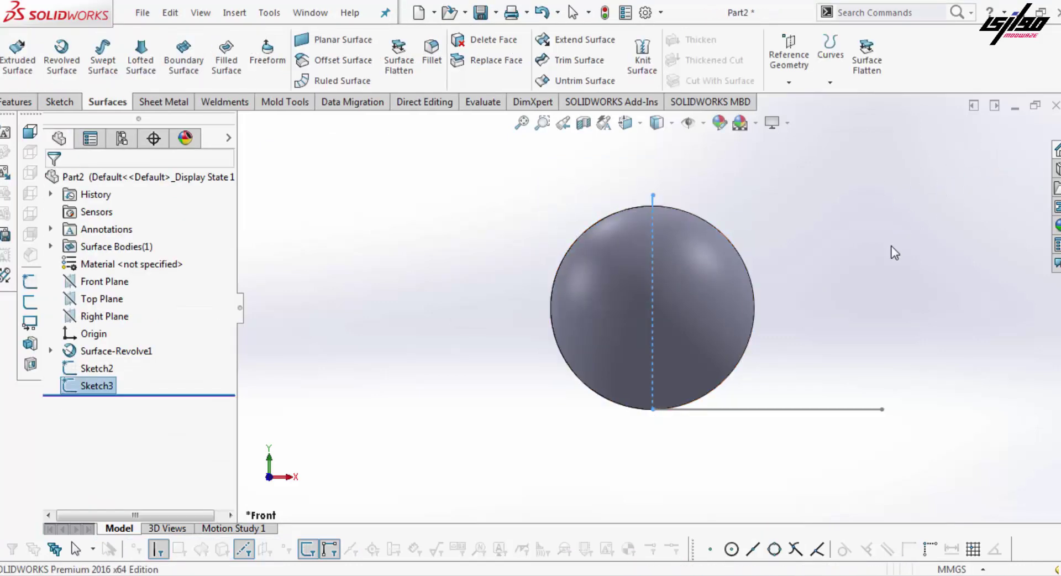
- Start a swept surface using the Sketch2 line as profile and Sketch3 line as path
middle_click_drag(798, 287, 764, 322)
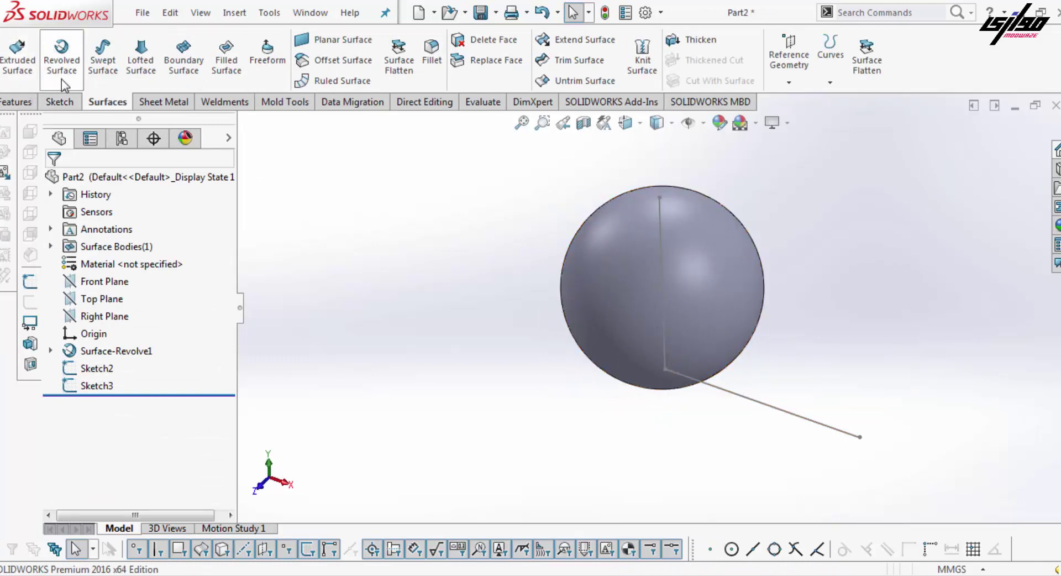
left_click(104, 62)
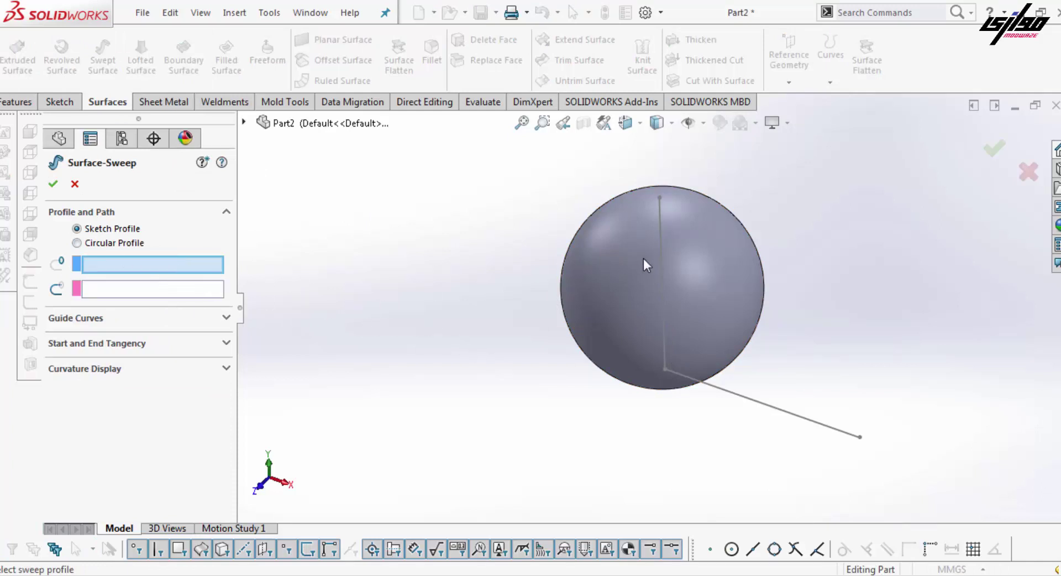
left_click(827, 426)
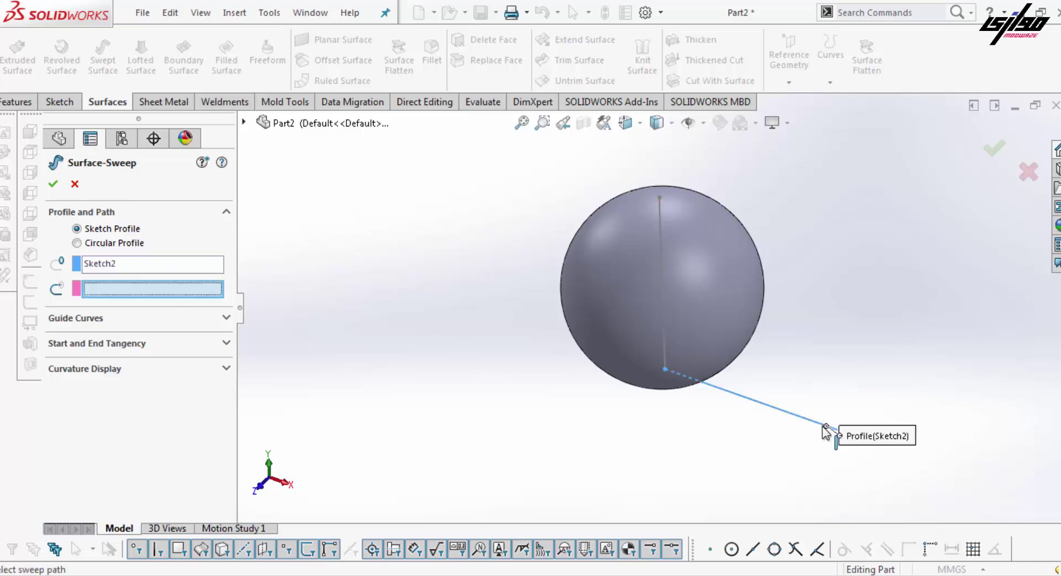
left_click(661, 277)
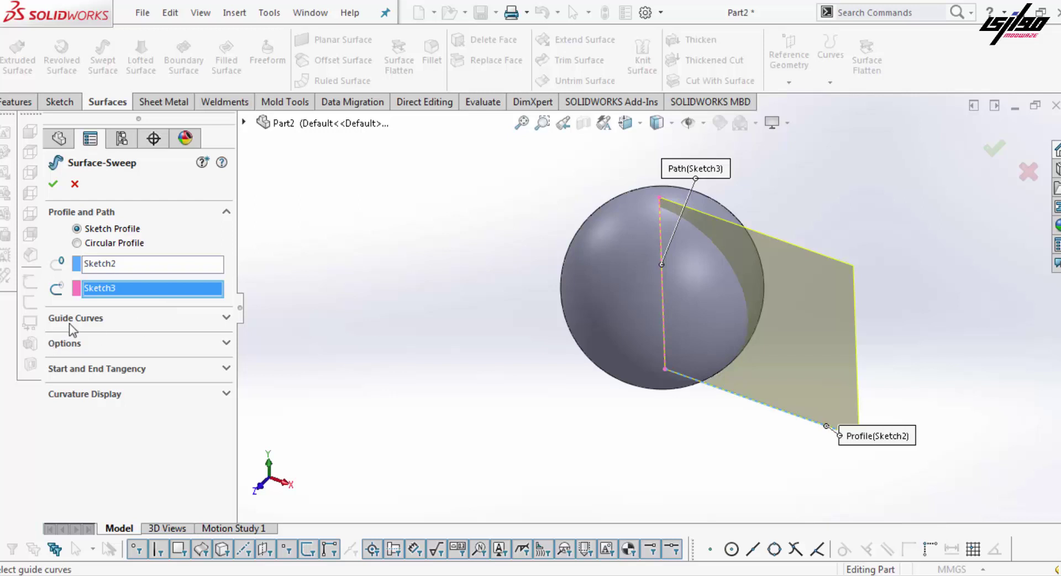
- Give the sweep a specified twist of 5 revolutions and accept it as Surface-Sweep1
left_click(92, 327)
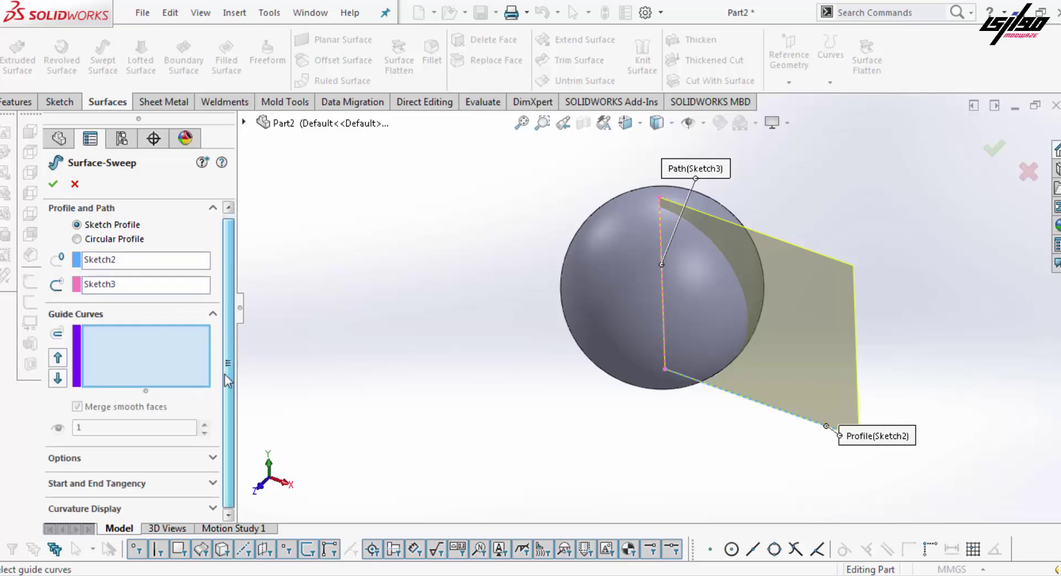
left_click(96, 459)
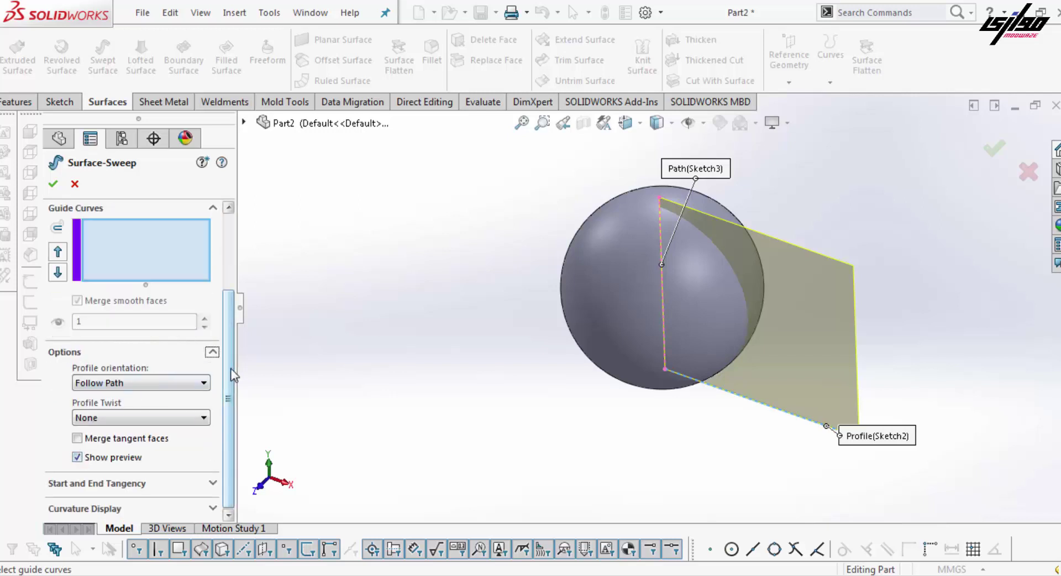
left_click(141, 418)
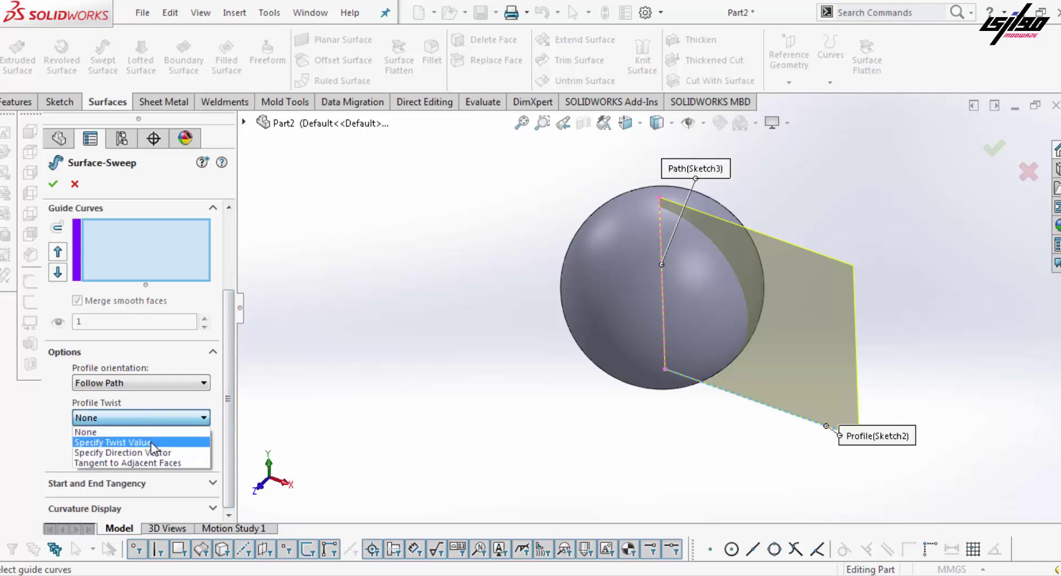
left_click(154, 444)
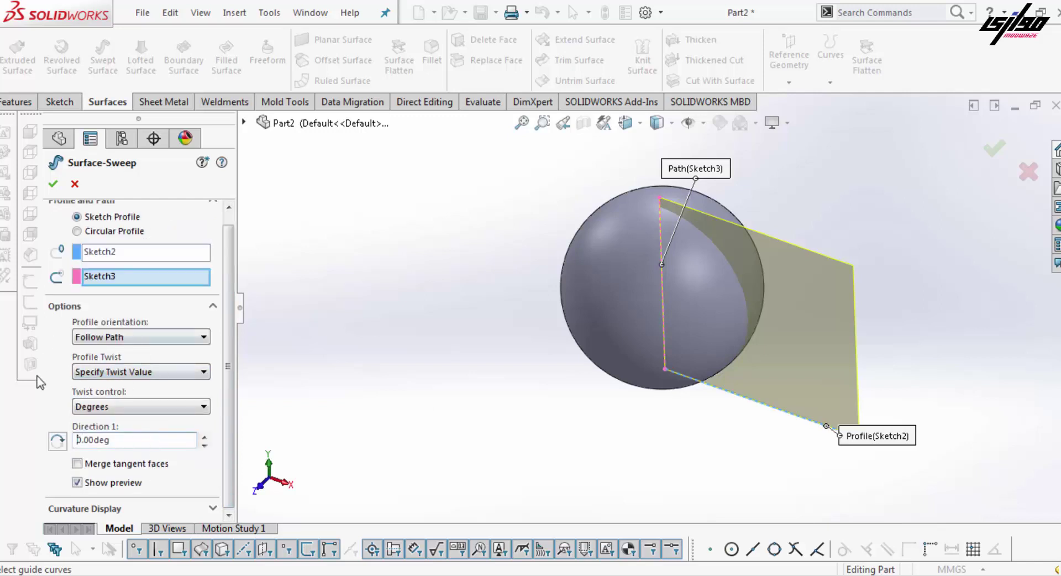
left_click(129, 406)
left_click(119, 439)
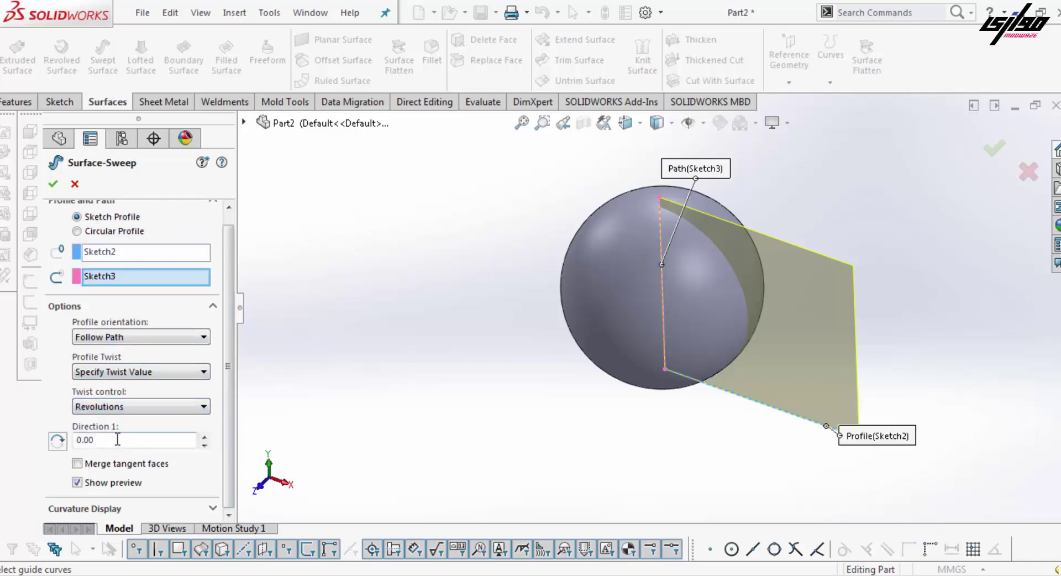
left_click(122, 440)
type("5")
key("Return")
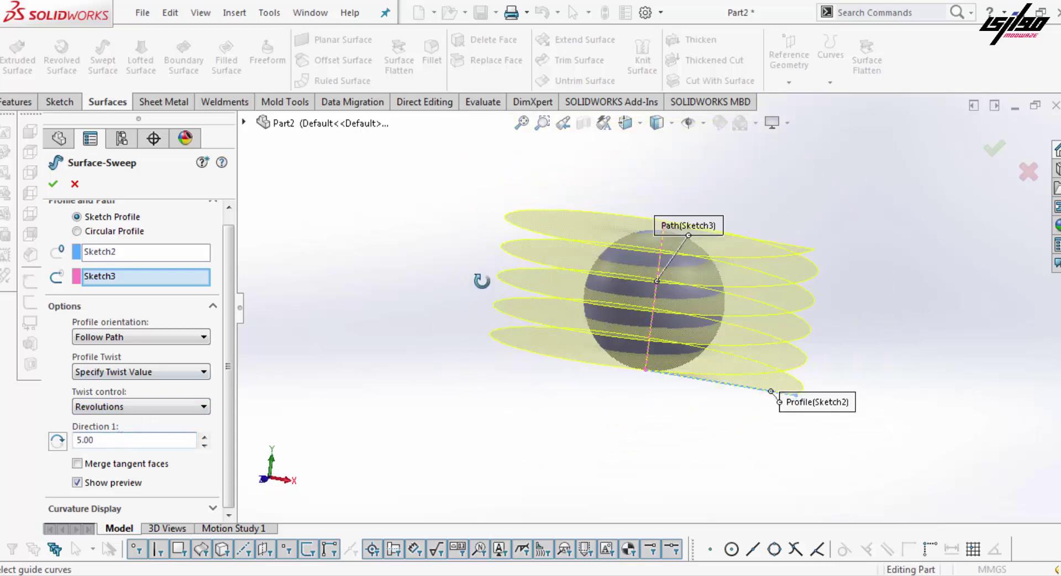
left_click(994, 148)
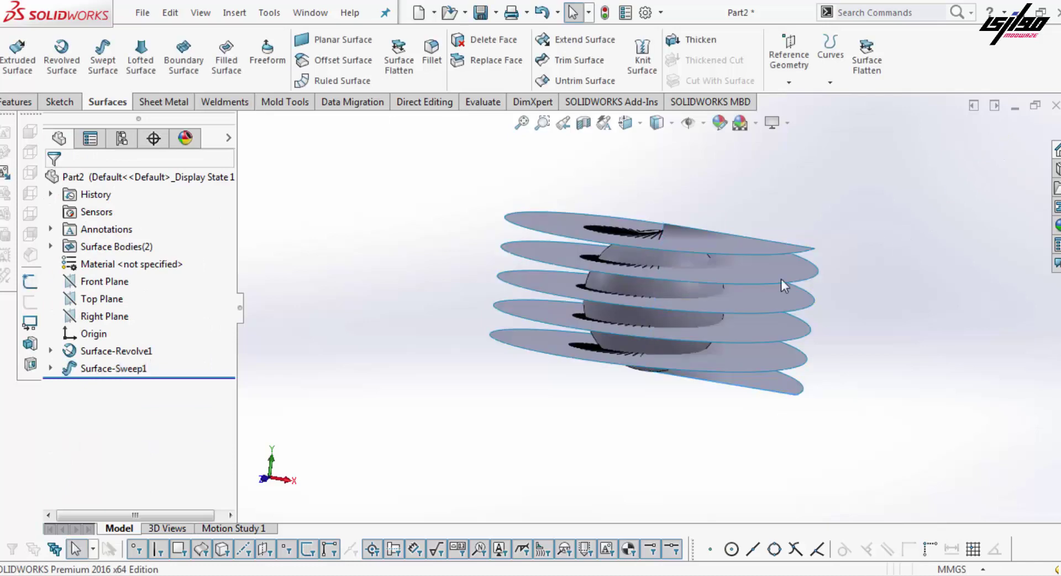
- Orbit to view the spiral surface from above and start a new 3D sketch, 3DSketch1
middle_click_drag(594, 267, 586, 281)
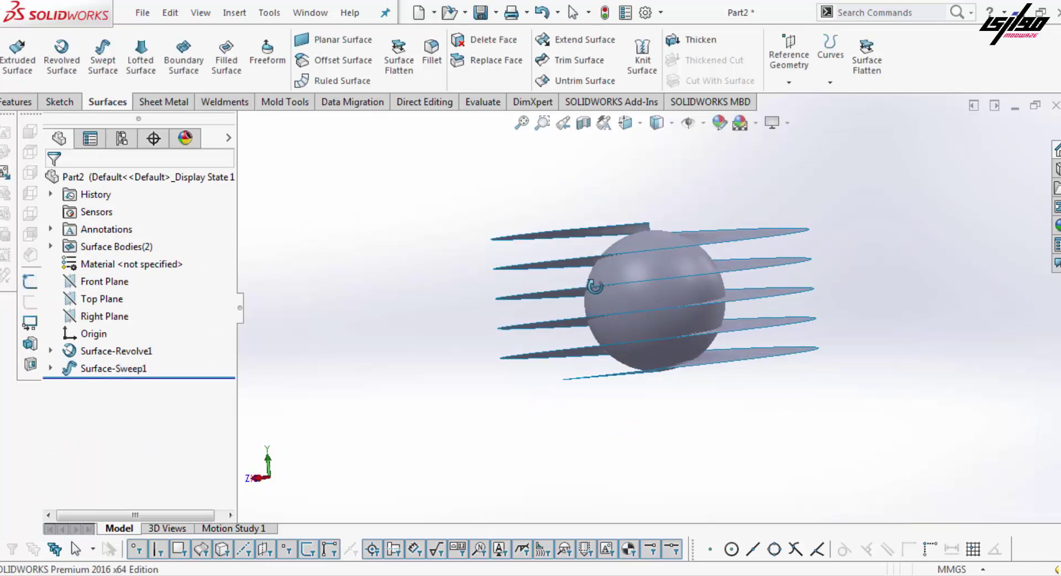
middle_click_drag(586, 281, 610, 306)
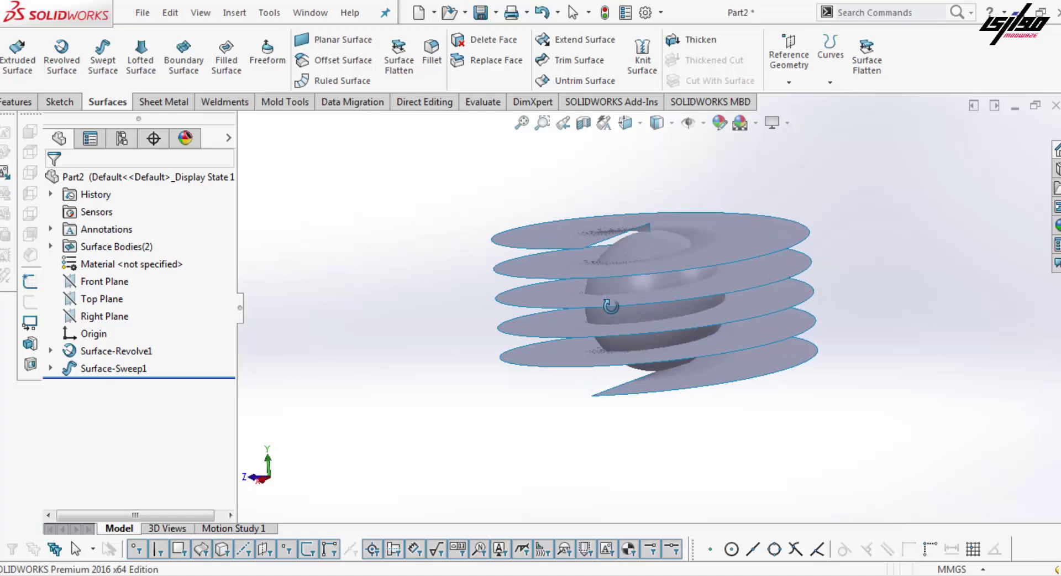
left_click(48, 103)
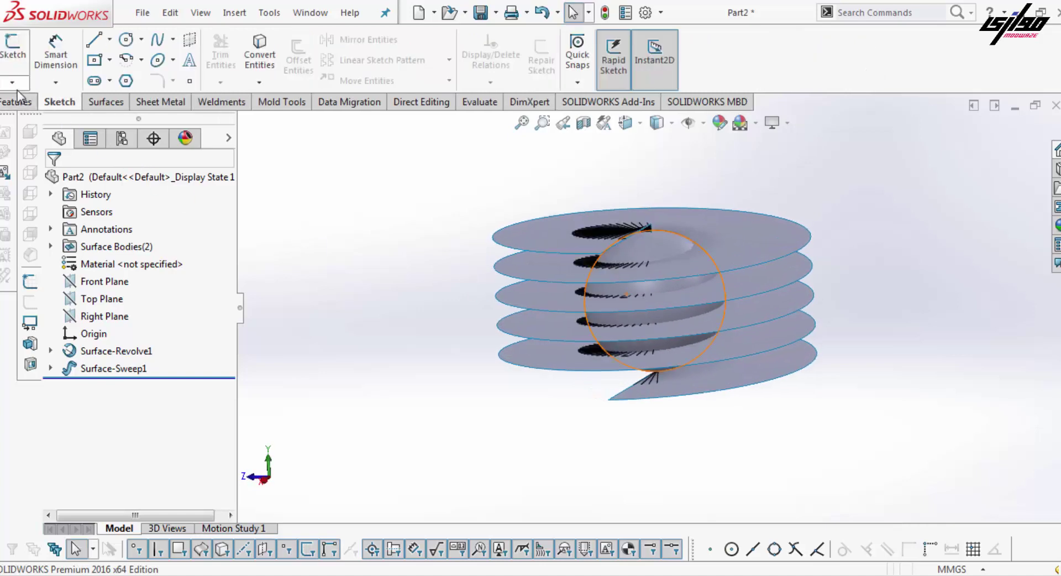
left_click(13, 82)
left_click(31, 120)
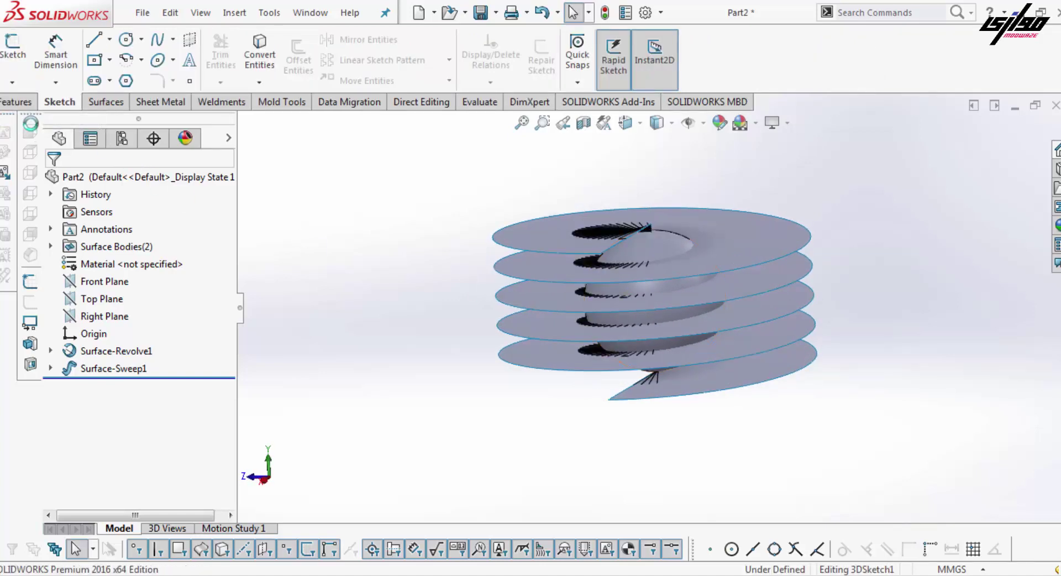
- Create an Intersection Curve between the sphere and the twisted sweep surface in 3DSketch1
left_click(258, 83)
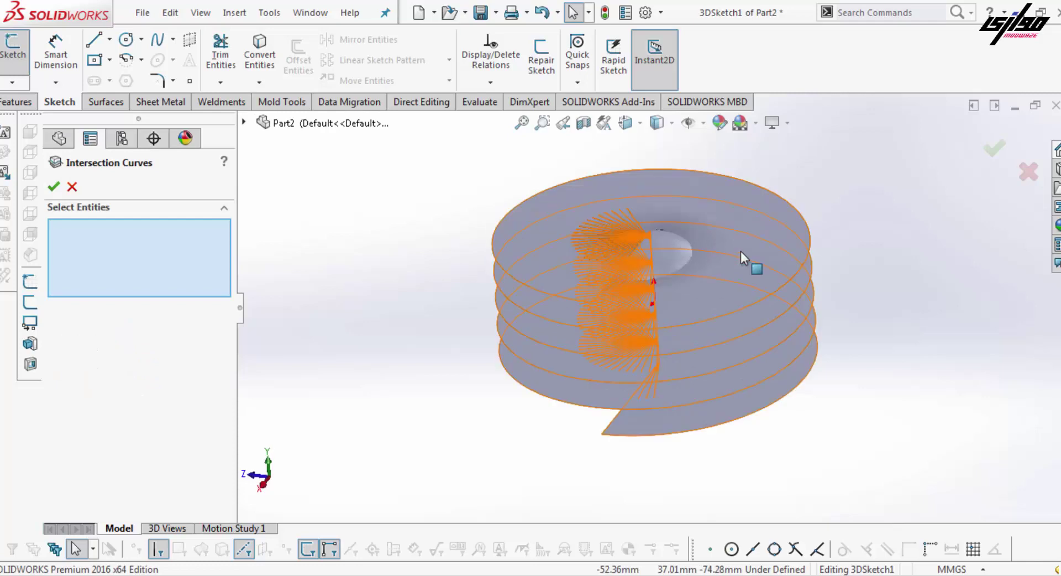
left_click(682, 257)
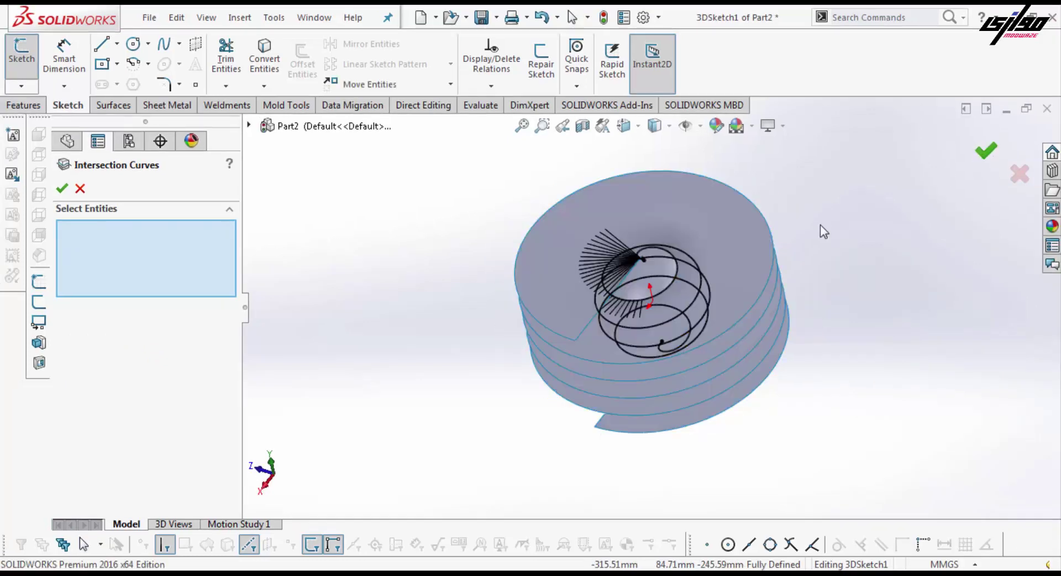
mouse_move(822, 231)
middle_mouse_down()
mouse_move(812, 237)
mouse_move(979, 145)
middle_mouse_up()
left_click(986, 150)
middle_click_drag(799, 232, 724, 250)
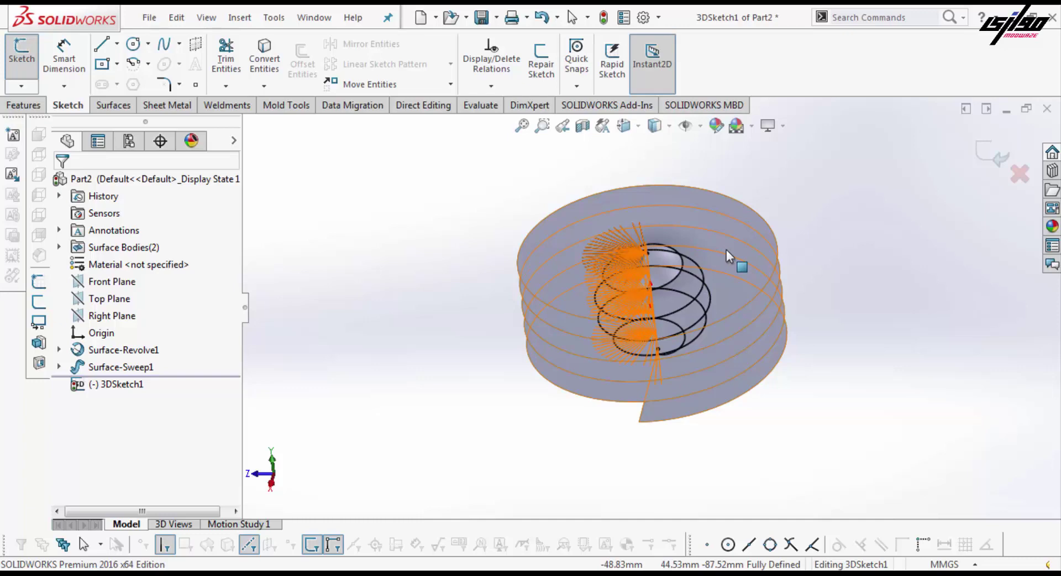
right_click(726, 250)
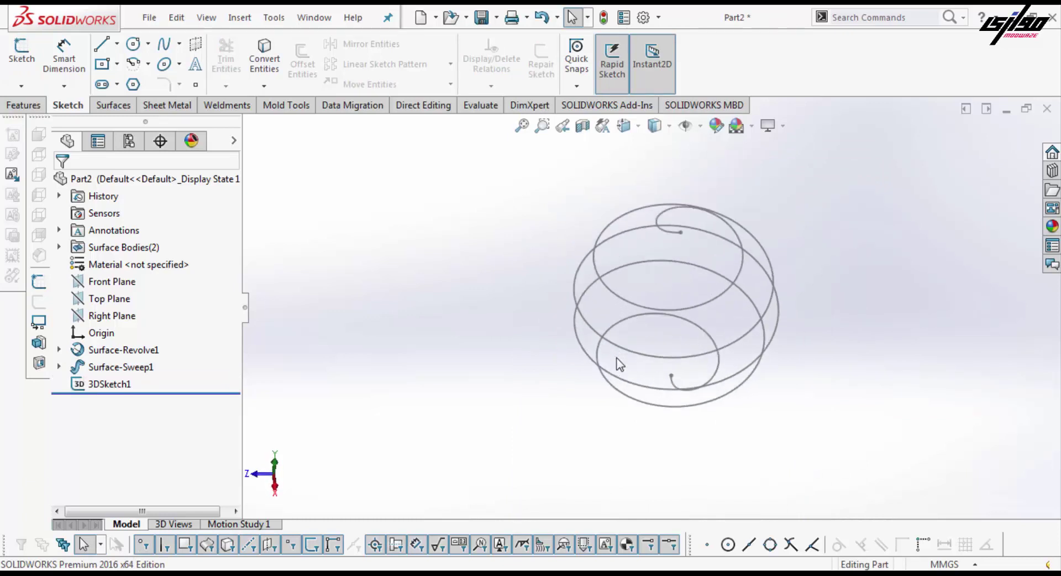
- Orbit to a side view of the spiral curve with the surfaces hidden, ready for solid features
mouse_move(620, 363)
middle_mouse_down()
mouse_move(639, 299)
mouse_move(585, 306)
mouse_move(597, 325)
middle_mouse_up()
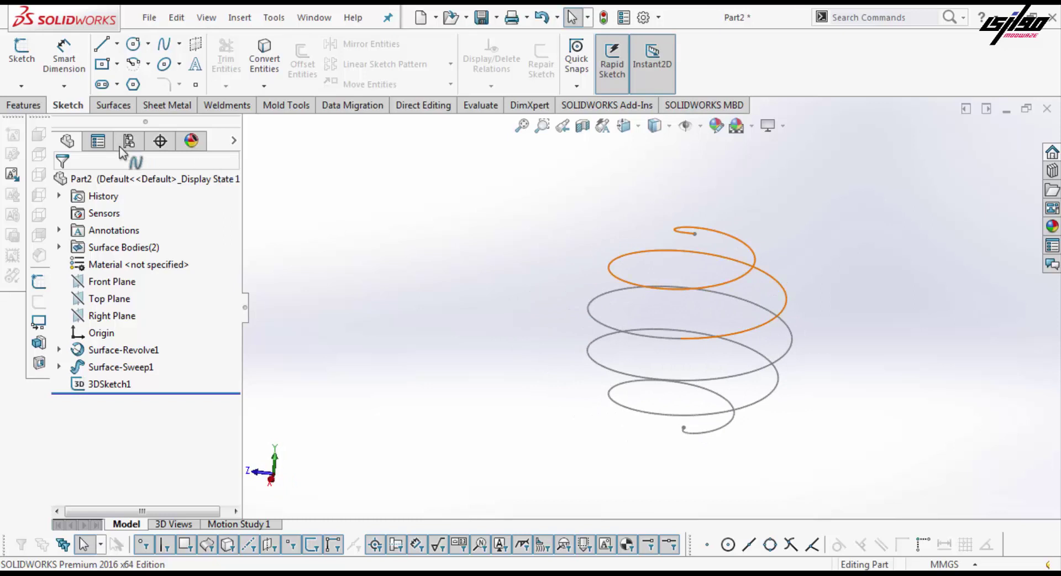
left_click(25, 105)
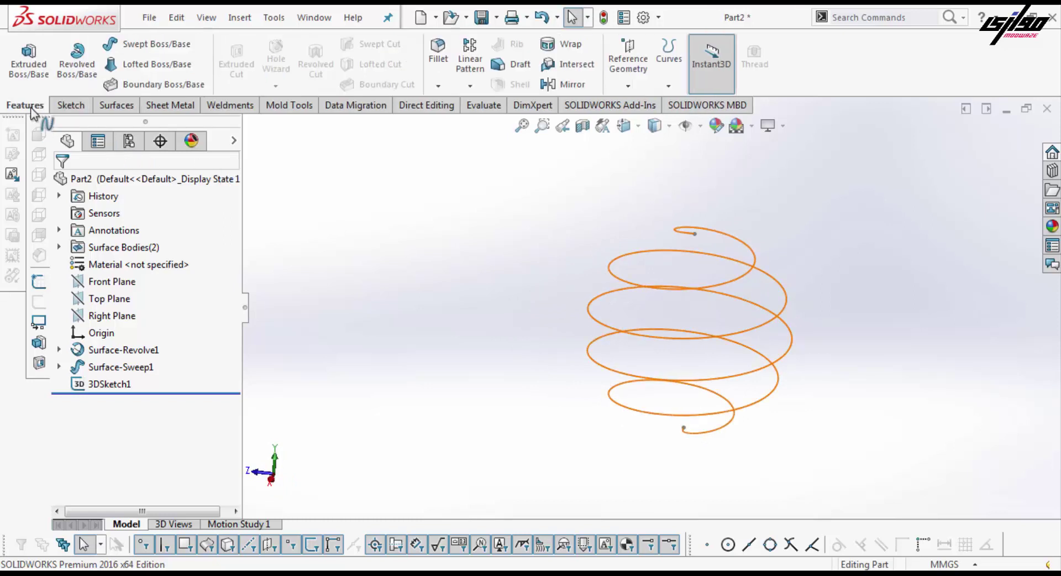
- Sweep a 20 mm circular profile along the 3DSketch1 spiral to form the solid coil Sweep1
left_click(160, 54)
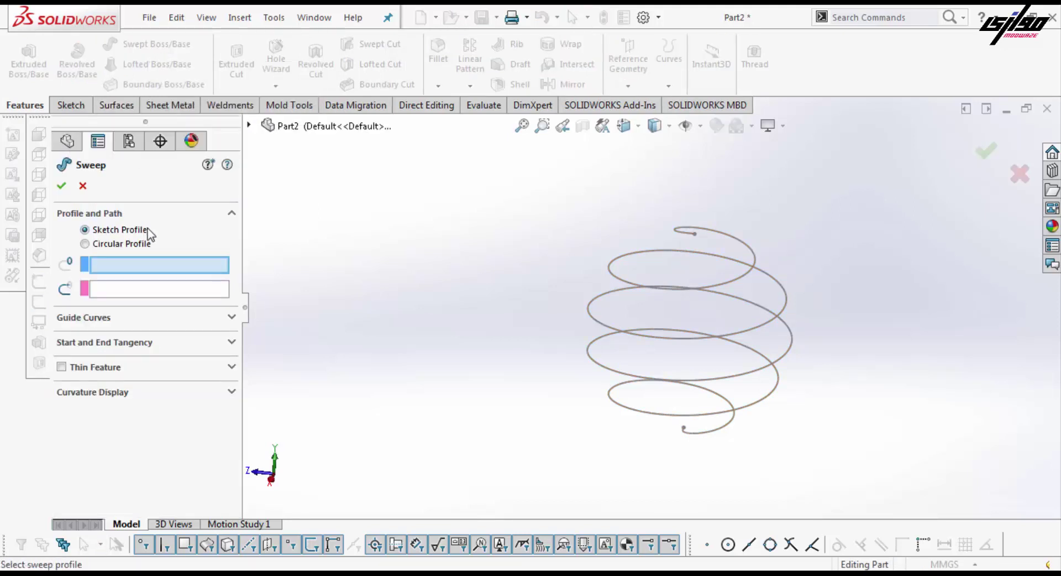
left_click(129, 245)
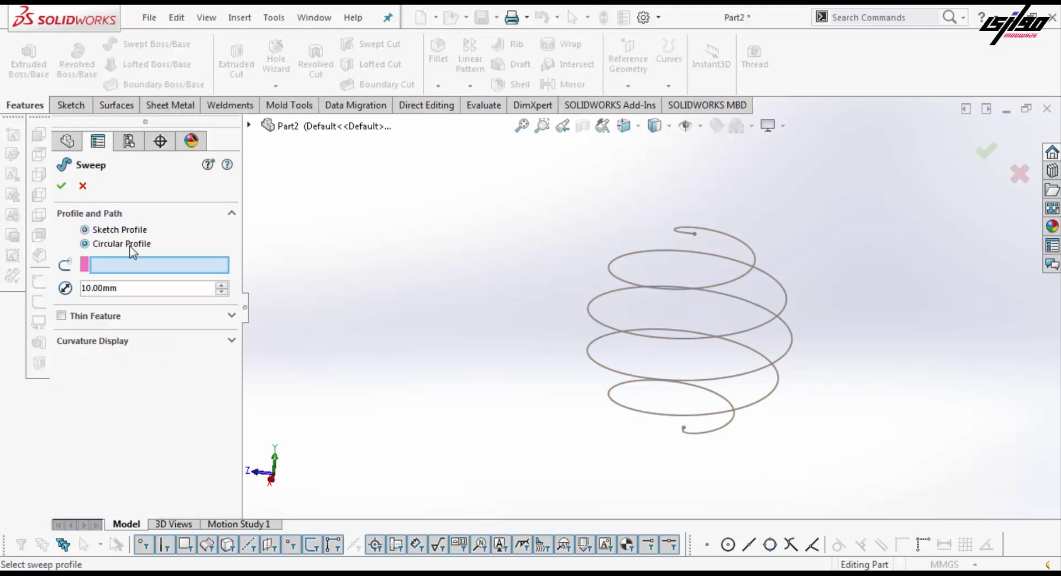
left_click(722, 429)
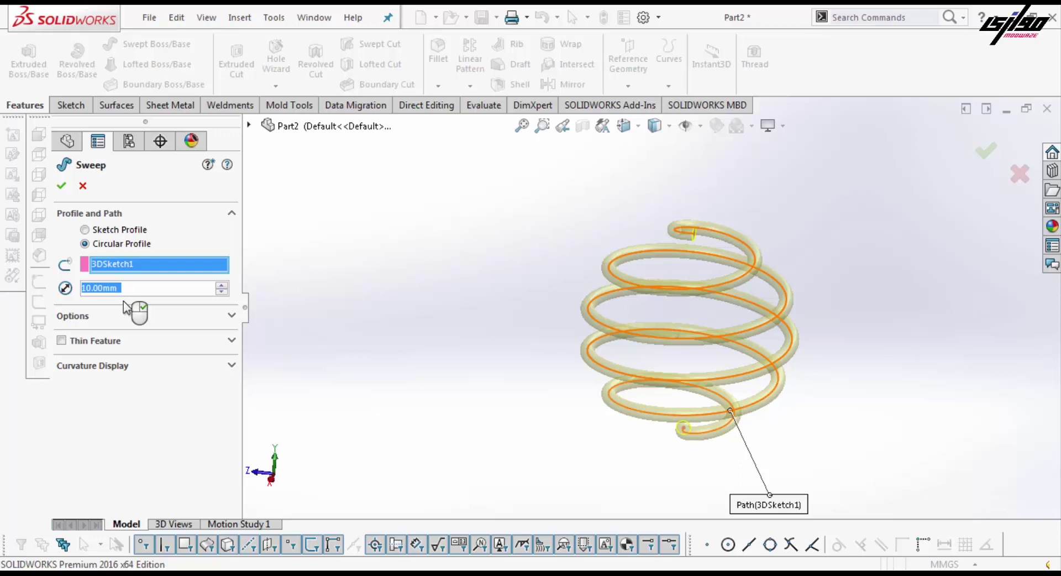
scroll(124, 303, "up", 1)
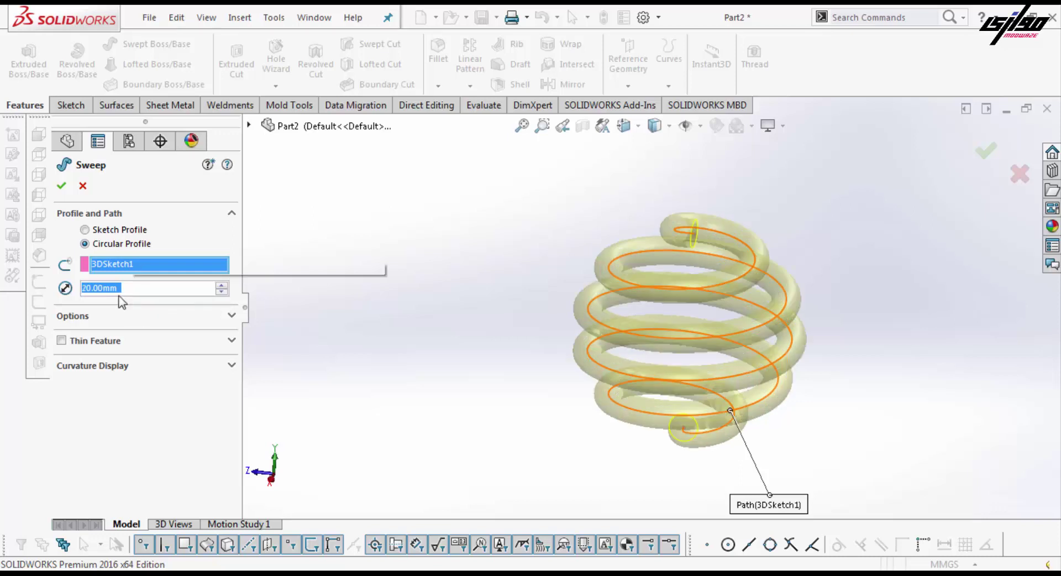
left_click(62, 186)
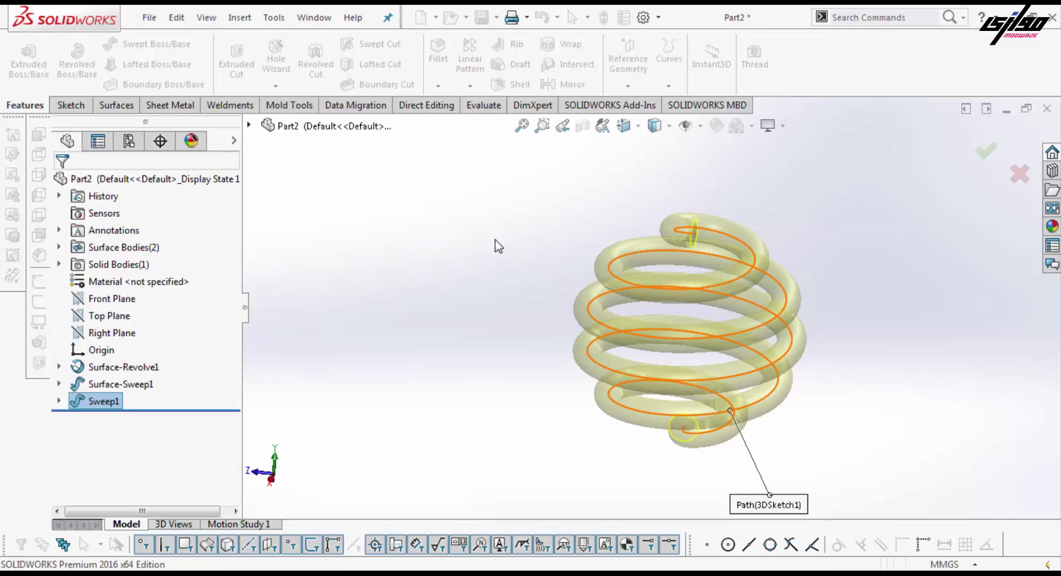
mouse_move(535, 269)
middle_mouse_down()
mouse_move(613, 237)
mouse_move(620, 260)
middle_mouse_up()
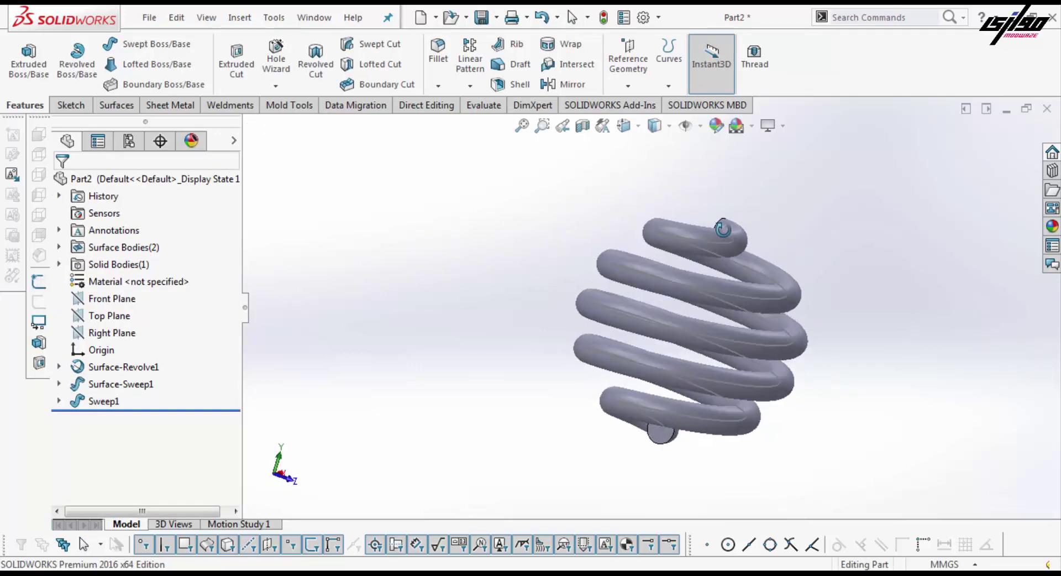